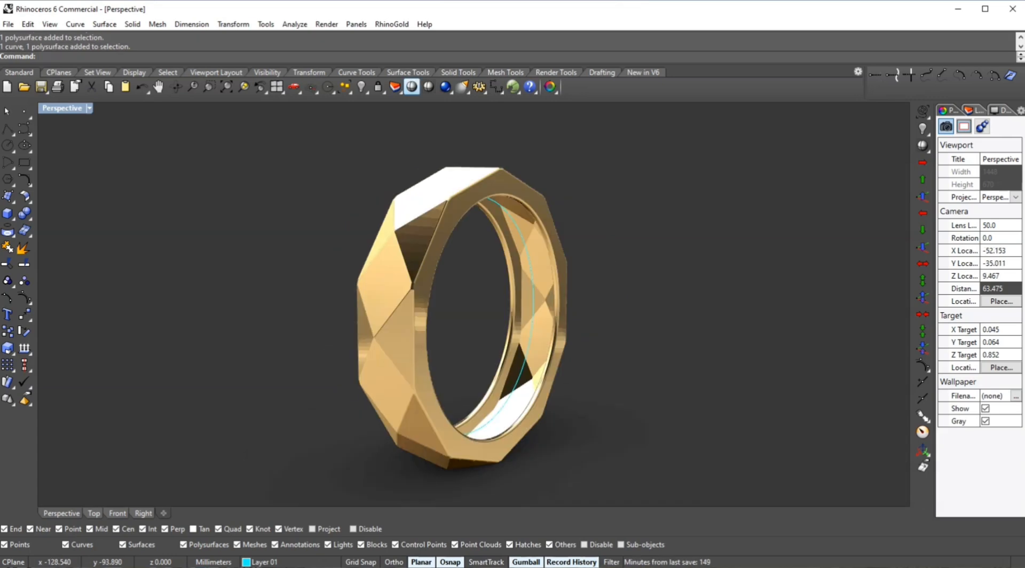
- Draw a circle of 18 mm diameter centred at the origin in the maximized Front view
{"action": "left_click", "coordinate": [412, 86]}
{"action": "mouse_move", "coordinate": [406, 299]}
{"action": "right_mouse_down"}
{"action": "mouse_move", "coordinate": [534, 310]}
{"action": "mouse_move", "coordinate": [608, 331]}
{"action": "mouse_move", "coordinate": [288, 328]}
{"action": "mouse_move", "coordinate": [139, 345]}
{"action": "mouse_move", "coordinate": [213, 368]}
{"action": "mouse_move", "coordinate": [244, 400]}
{"action": "mouse_move", "coordinate": [267, 478]}
{"action": "mouse_move", "coordinate": [299, 480]}
{"action": "right_mouse_up"}
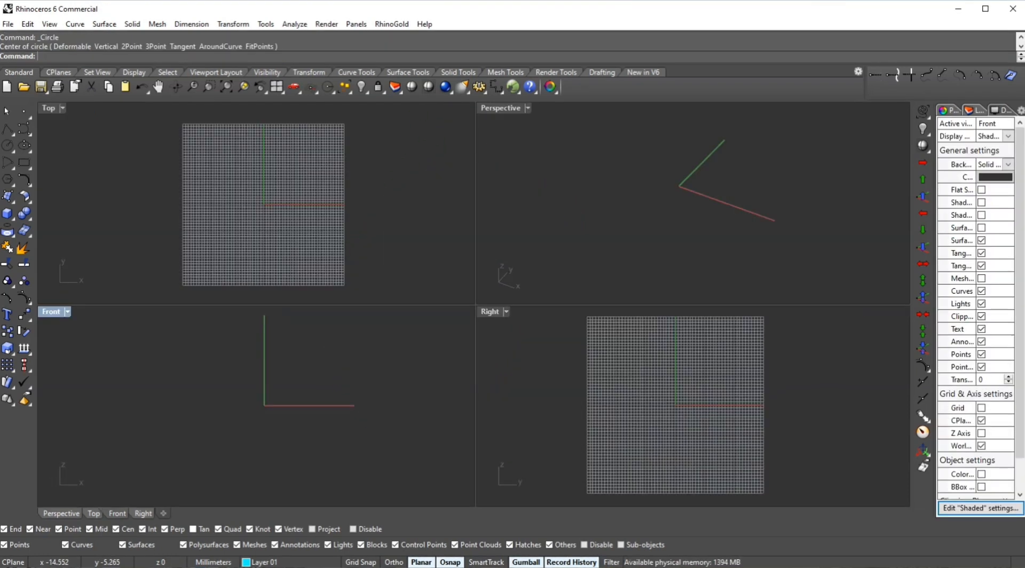
{"action": "double_click", "coordinate": [51, 312]}
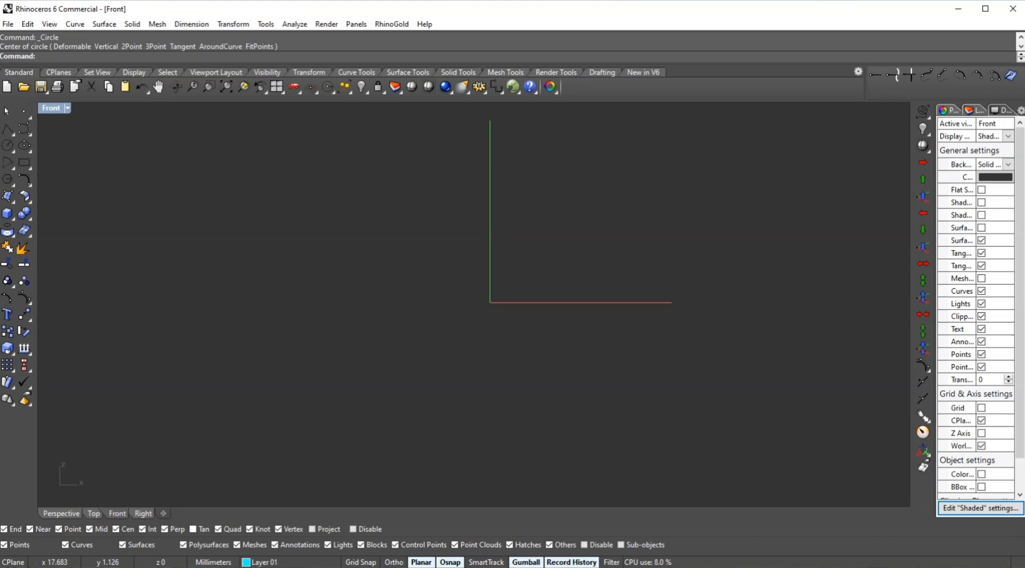
{"action": "left_click", "coordinate": [8, 145]}
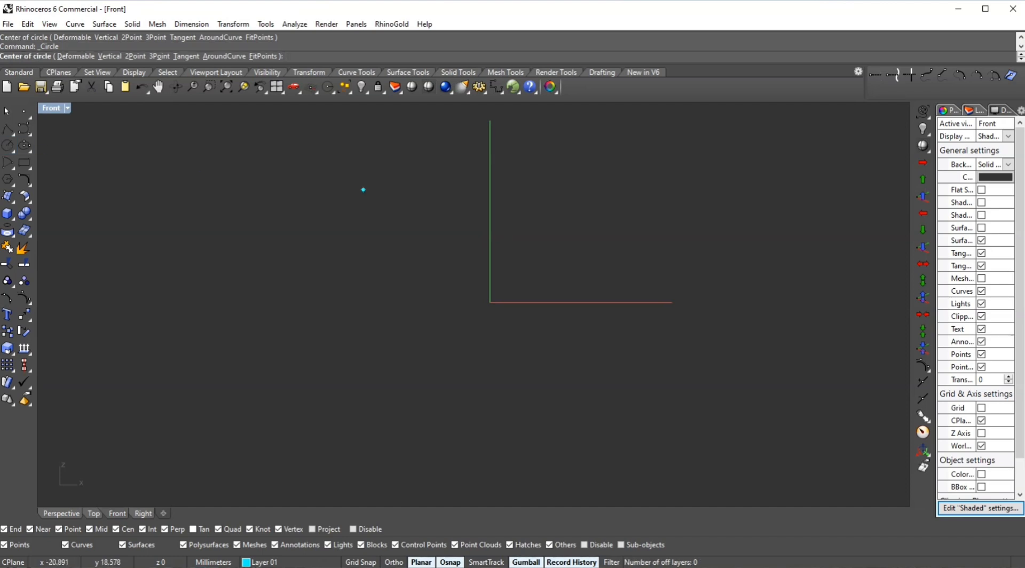
{"action": "type", "text": "0"}
{"action": "key", "text": "Return"}
{"action": "type", "text": "18"}
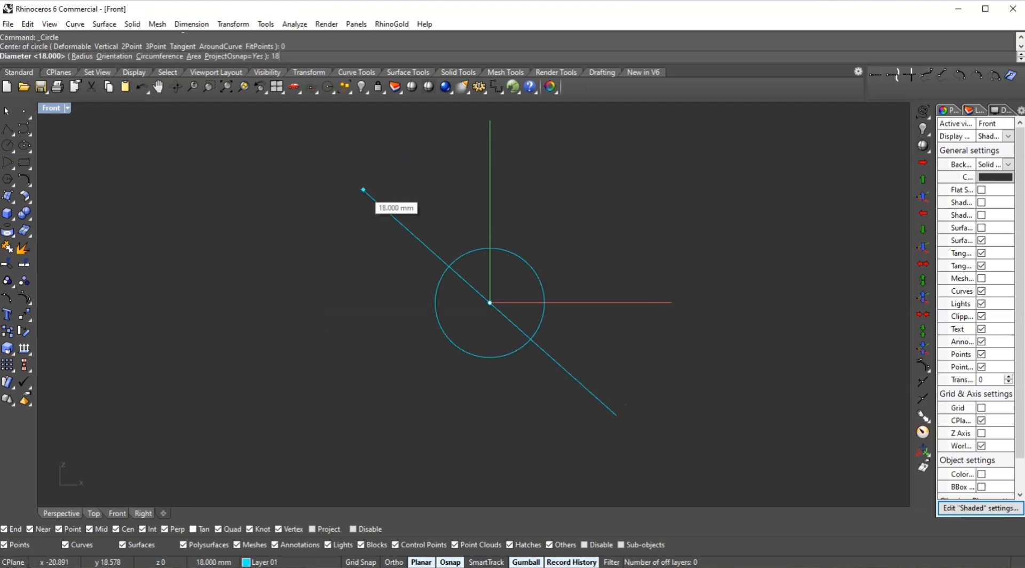
{"action": "key", "text": "Return"}
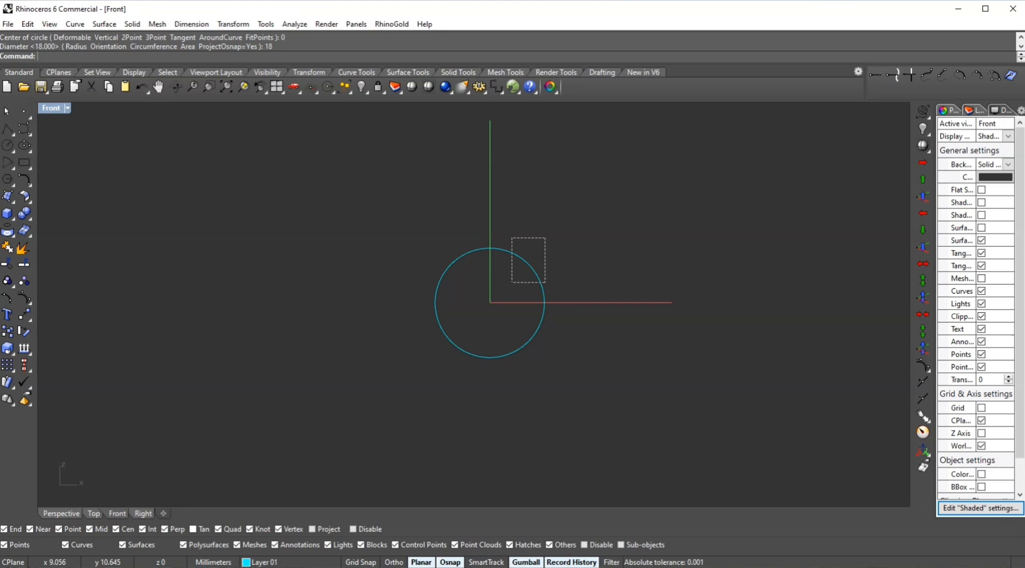
- Offset the circle outward by 2 mm
{"action": "left_click", "coordinate": [525, 253]}
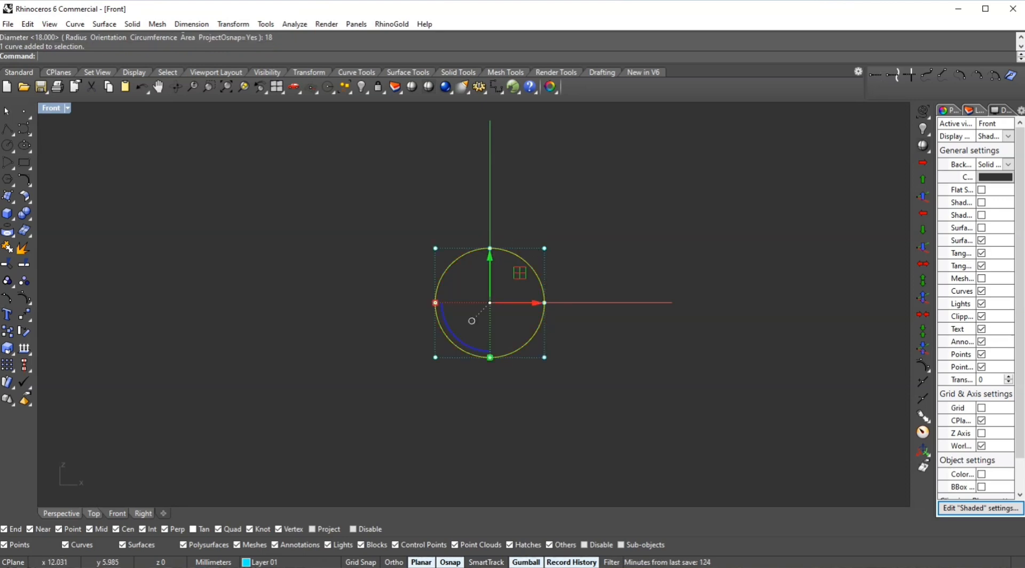
{"action": "key", "text": "Escape"}
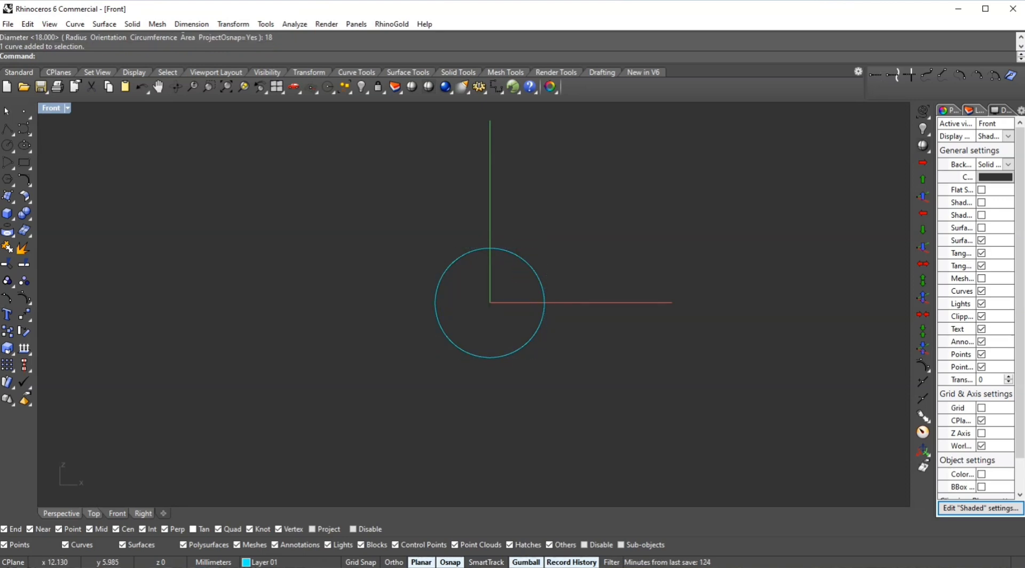
{"action": "left_click", "coordinate": [544, 287]}
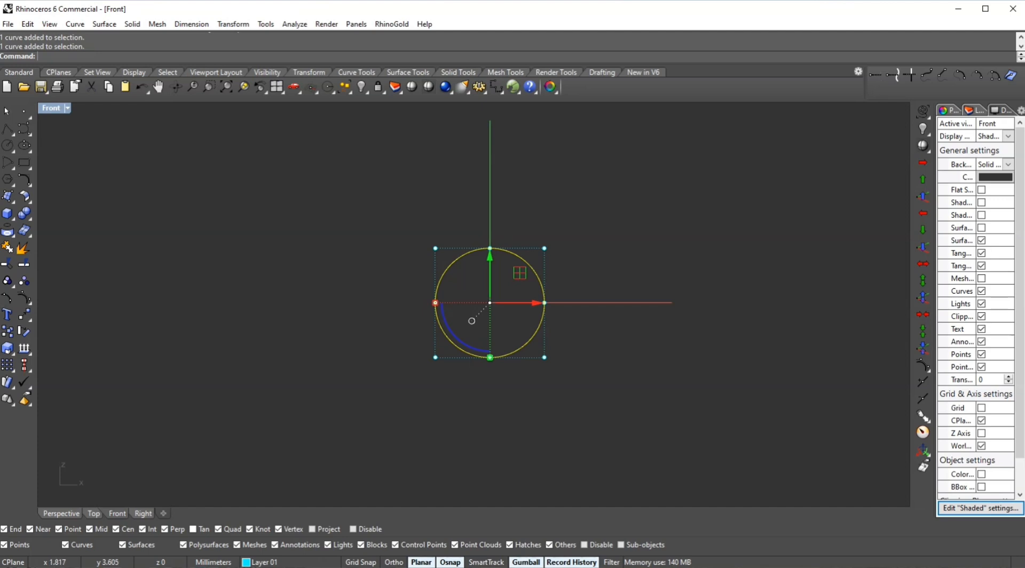
{"action": "scroll", "coordinate": [509, 285], "scroll_direction": "up", "scroll_amount": 4}
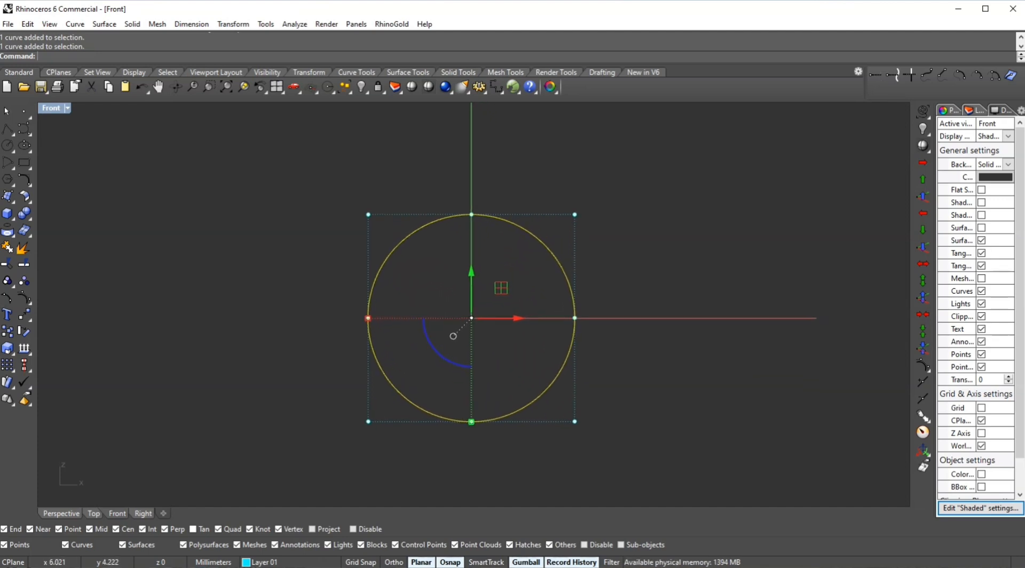
{"action": "key", "text": "Escape"}
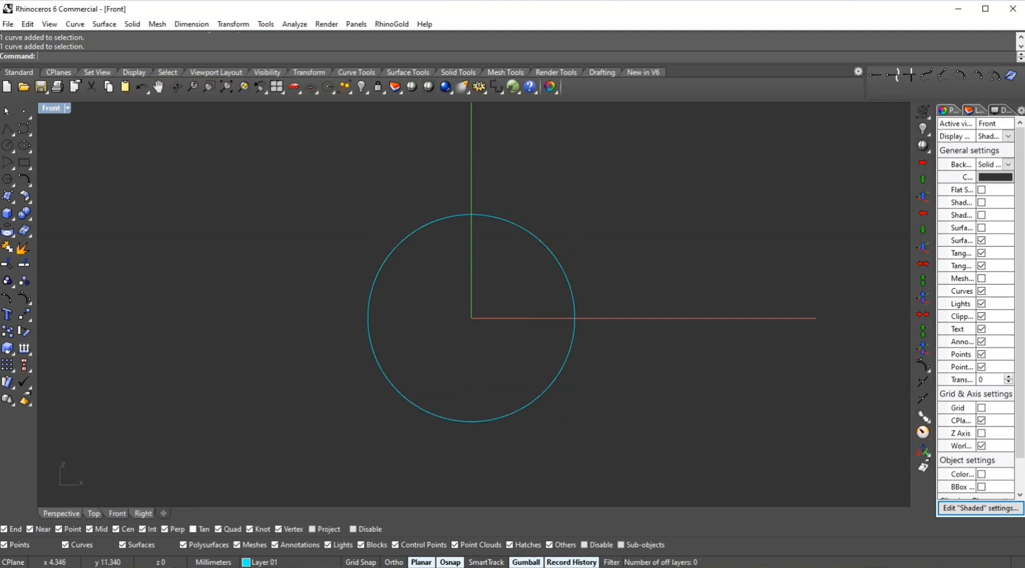
{"action": "type", "text": "ss"}
{"action": "key", "text": "Return"}
{"action": "type", "text": "offset"}
{"action": "key", "text": "Return"}
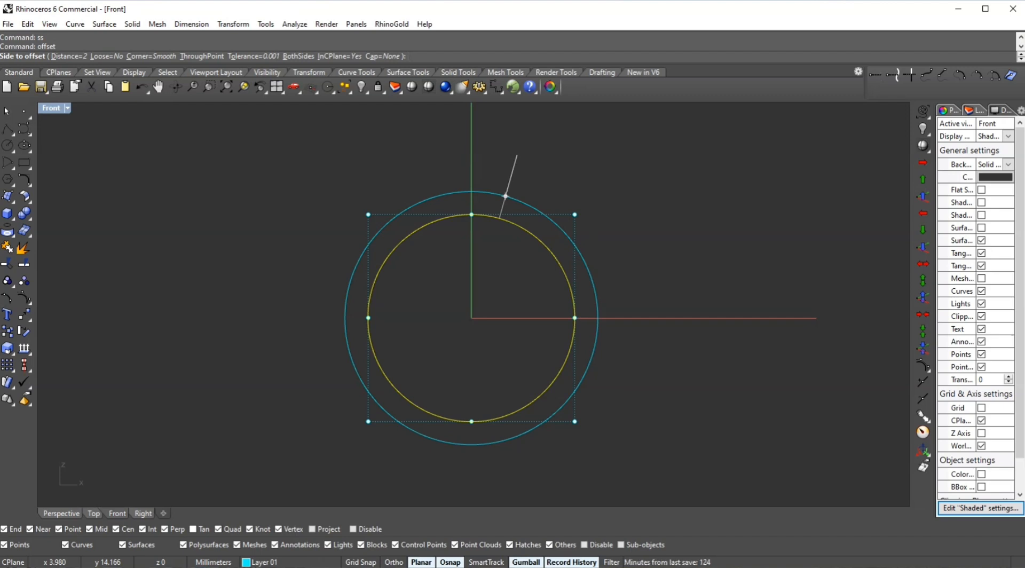
{"action": "type", "text": "2"}
{"action": "key", "text": "Return"}
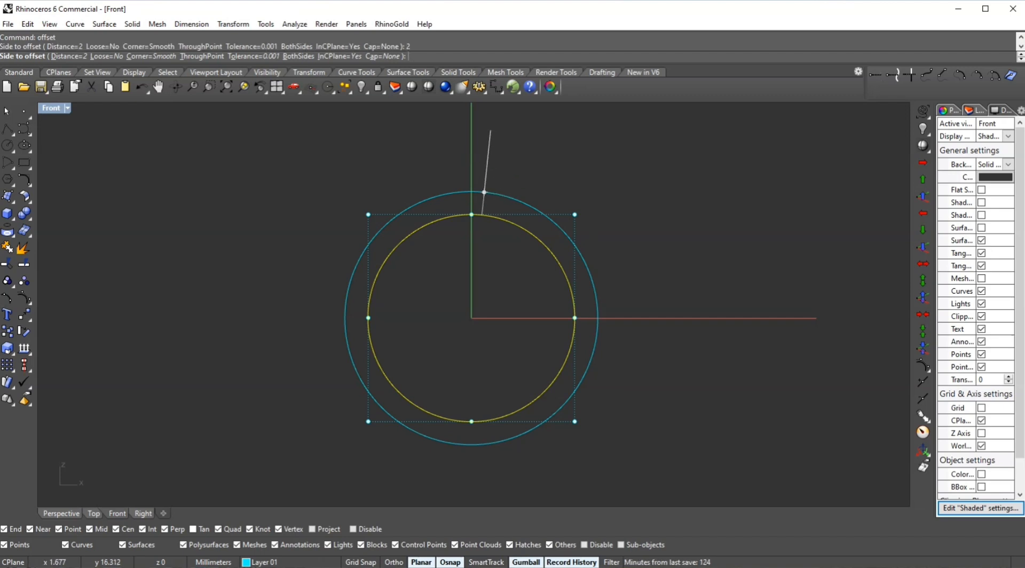
{"action": "left_click", "coordinate": [490, 131]}
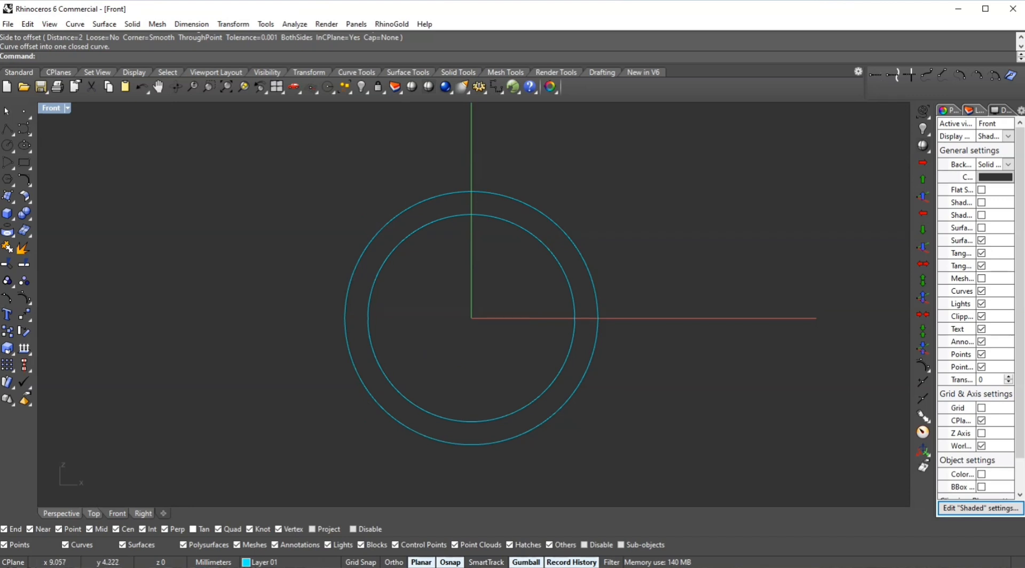
{"action": "left_click", "coordinate": [565, 273]}
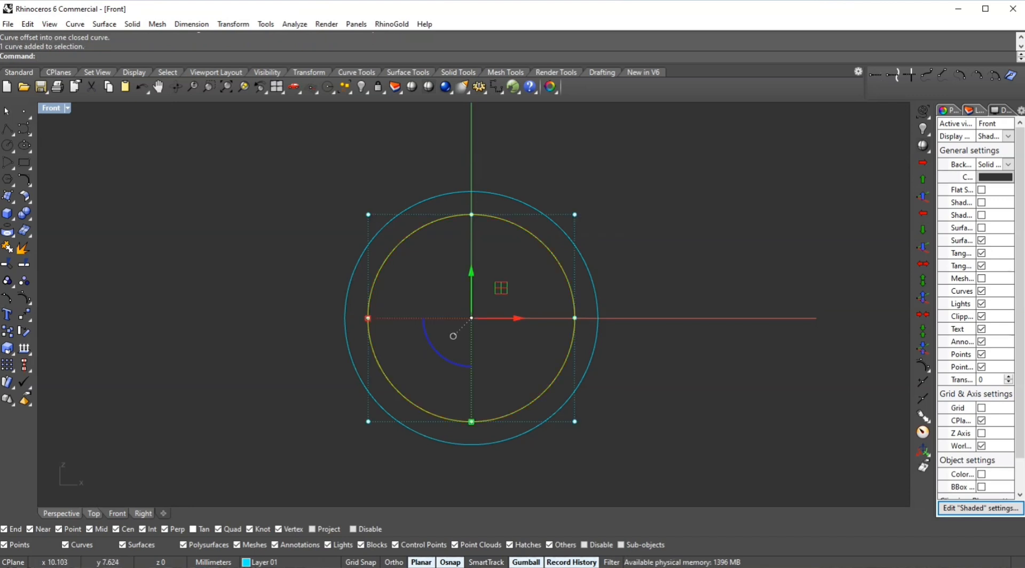
{"action": "left_click", "coordinate": [581, 256]}
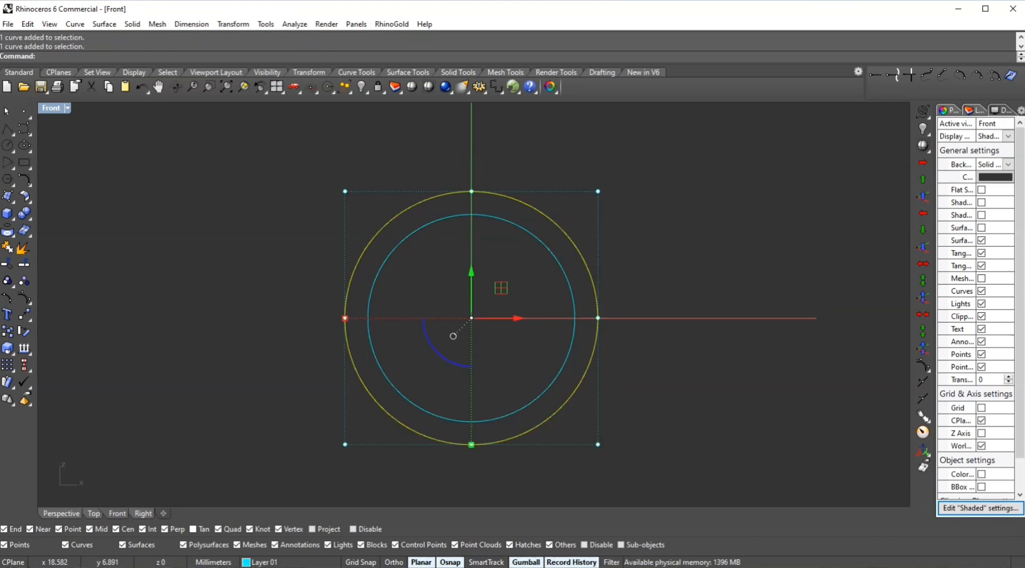
{"action": "key", "text": "Escape"}
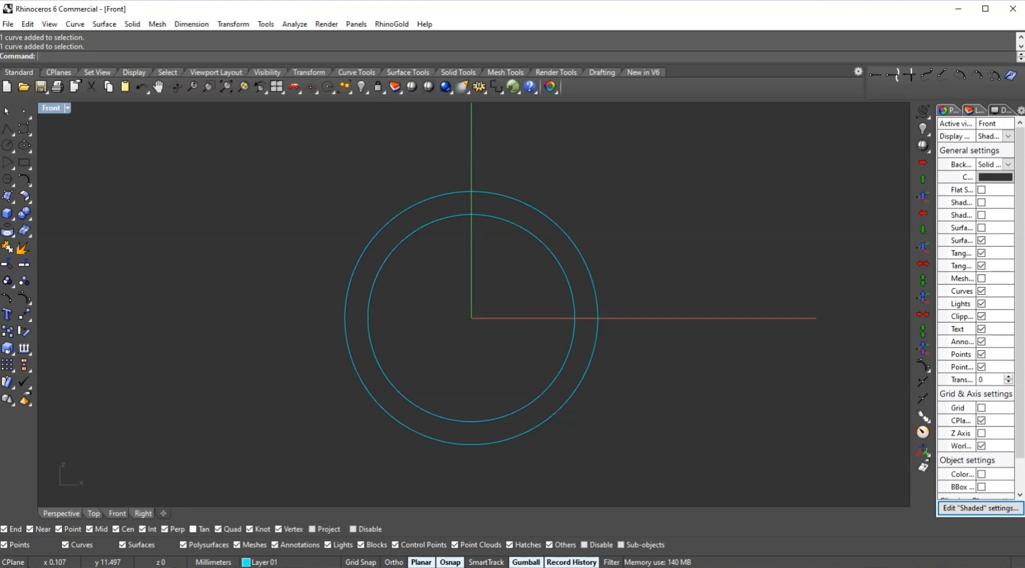
- Draw a vertical curve from the origin straight up past the outer circle
{"action": "type", "text": "c"}
{"action": "key", "text": "Return"}
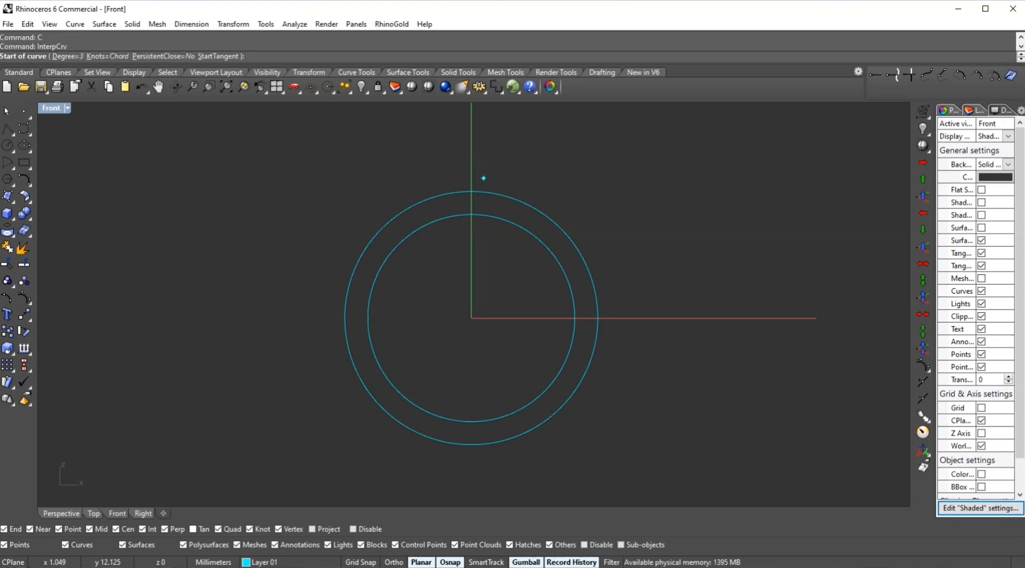
{"action": "key", "text": "Escape"}
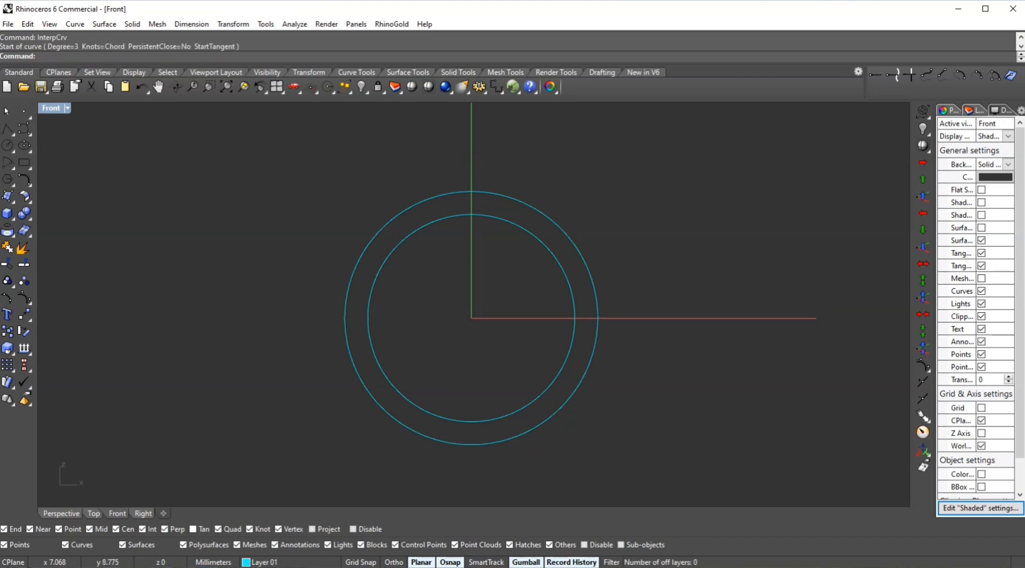
{"action": "key", "text": "Return"}
{"action": "type", "text": "0"}
{"action": "key", "text": "Return"}
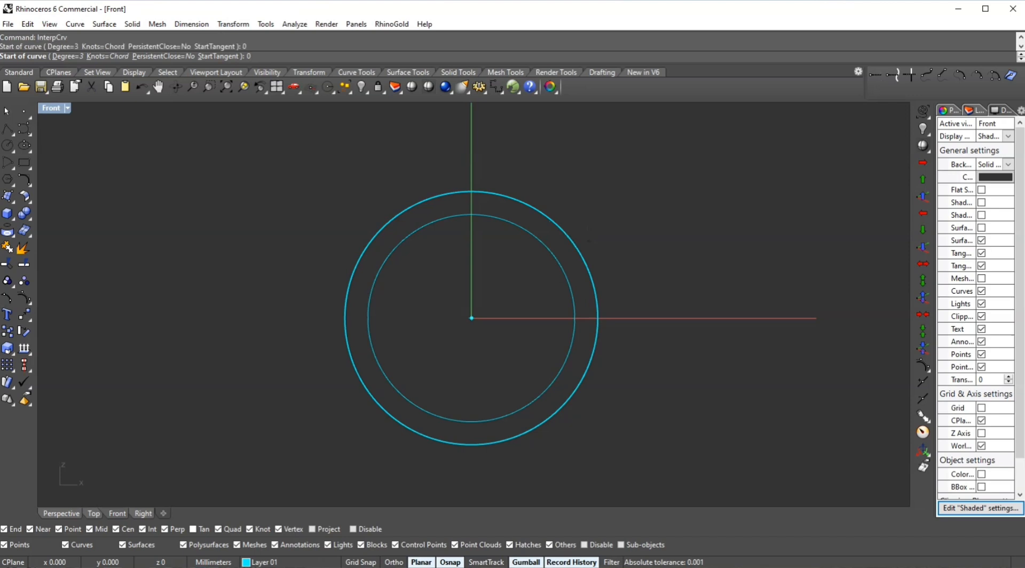
{"action": "left_click", "coordinate": [472, 131]}
{"action": "key", "text": "Return"}
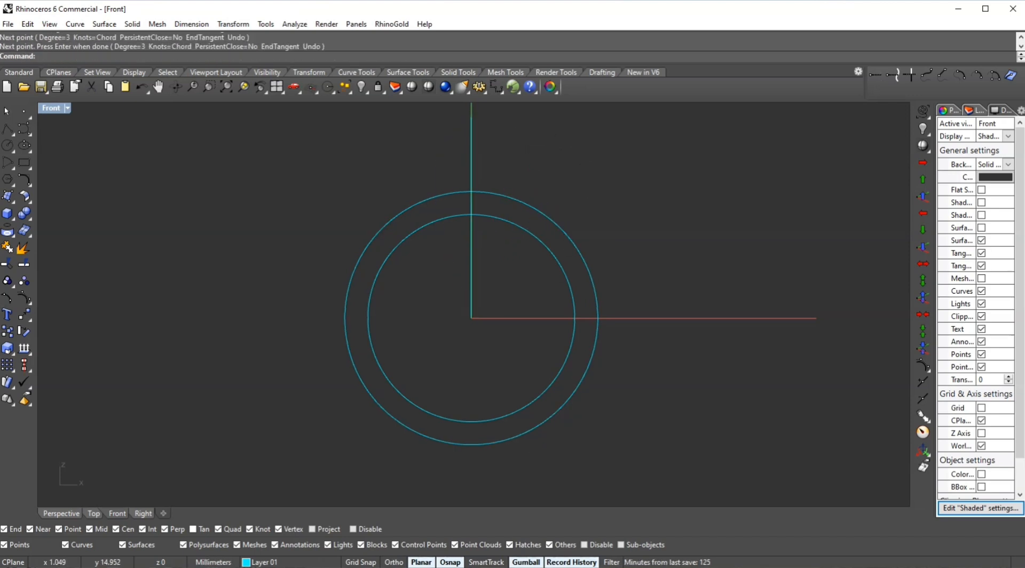
- Polar-array the vertical line around the origin with 10 items over 360 degrees
{"action": "left_click", "coordinate": [472, 155]}
{"action": "type", "text": "ar"}
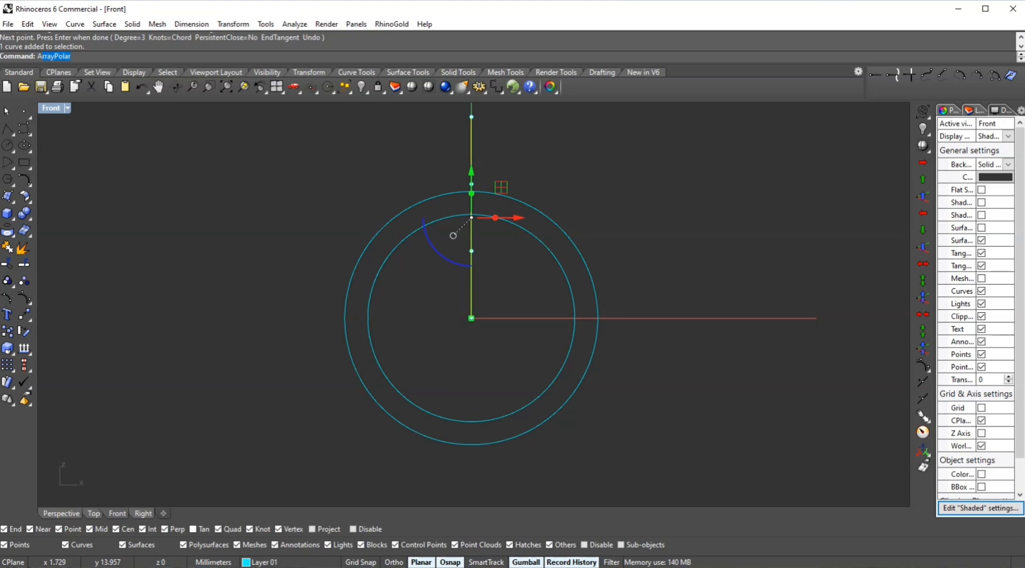
{"action": "key", "text": "Return"}
{"action": "type", "text": "0"}
{"action": "key", "text": "Return"}
{"action": "type", "text": "10"}
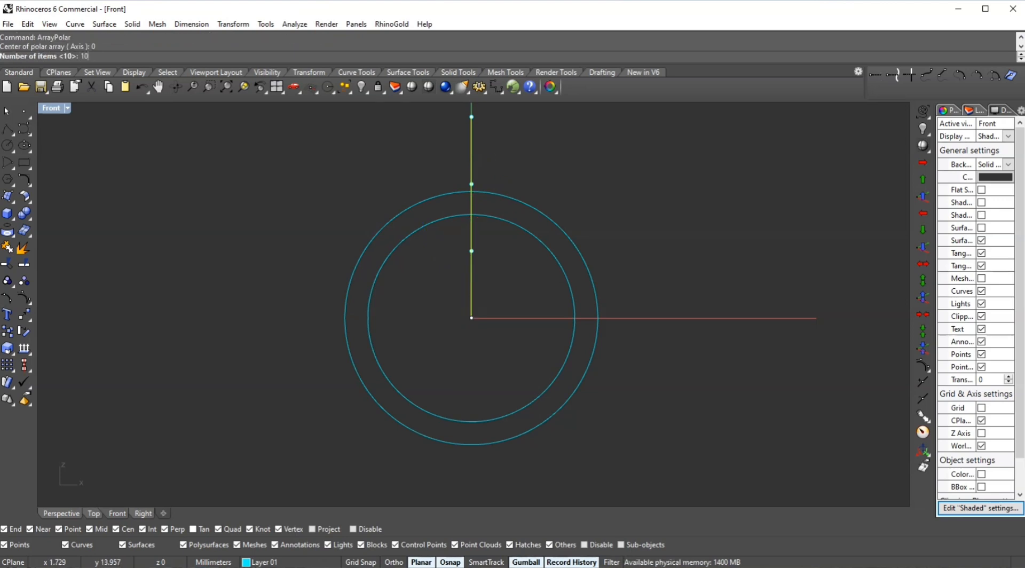
{"action": "key", "text": "Return"}
{"action": "key", "text": "Return"}
{"action": "key", "text": "Return"}
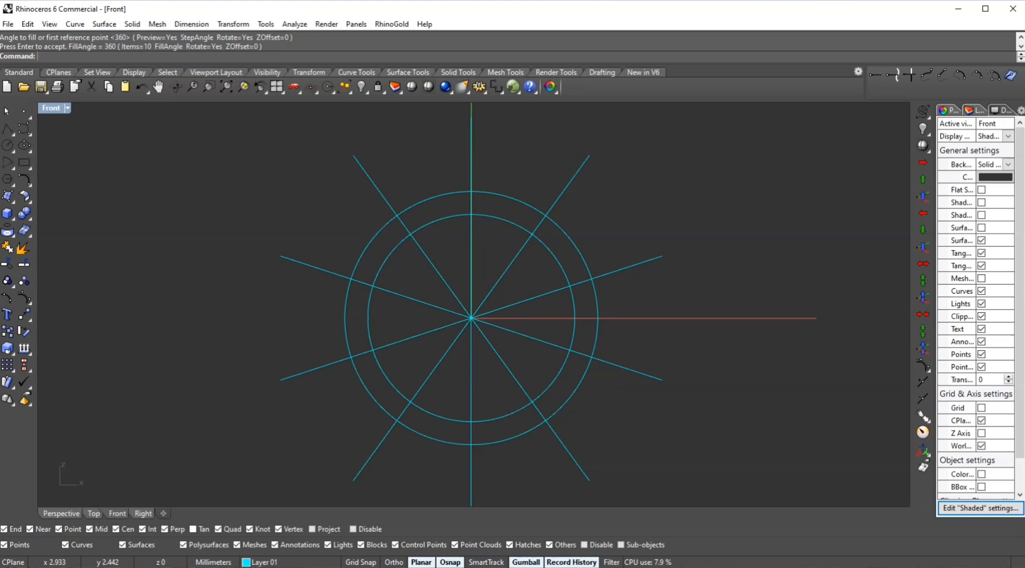
- Draw a curve between the outer circle's intersections with the two radial lines nearest the horizontal axis on the right
{"action": "scroll", "coordinate": [505, 293], "scroll_direction": "down", "scroll_amount": 1}
{"action": "right_click_drag", "start_coordinate": [557, 226], "coordinate": [549, 240]}
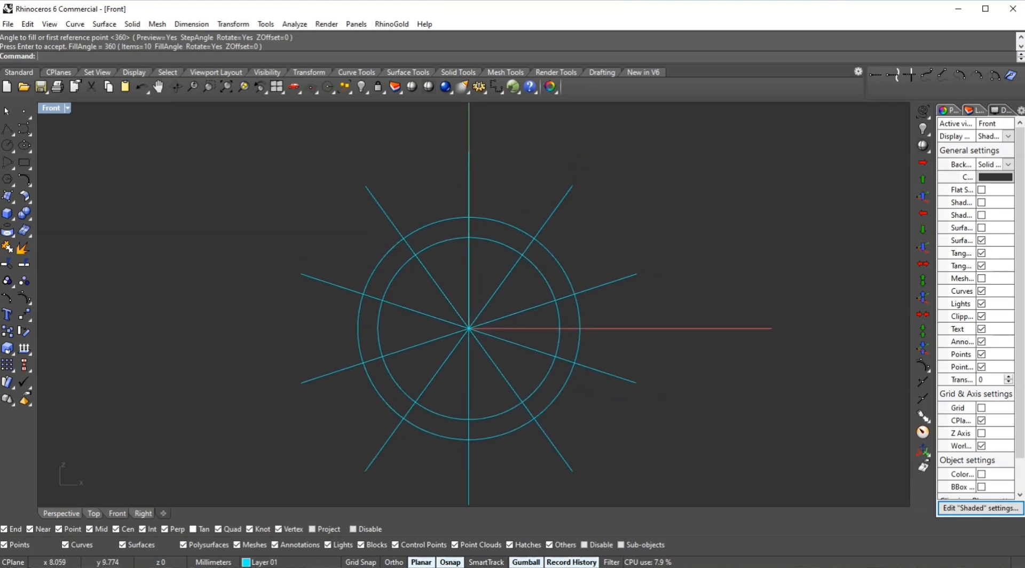
{"action": "scroll", "coordinate": [510, 256], "scroll_direction": "down", "scroll_amount": 1}
{"action": "scroll", "coordinate": [587, 325], "scroll_direction": "up", "scroll_amount": 2}
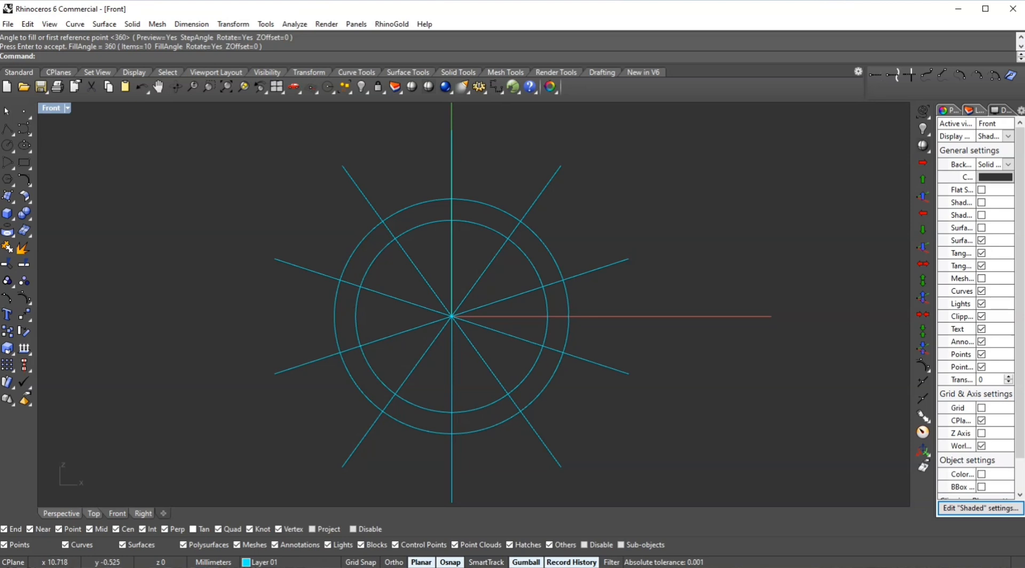
{"action": "type", "text": "c"}
{"action": "key", "text": "Return"}
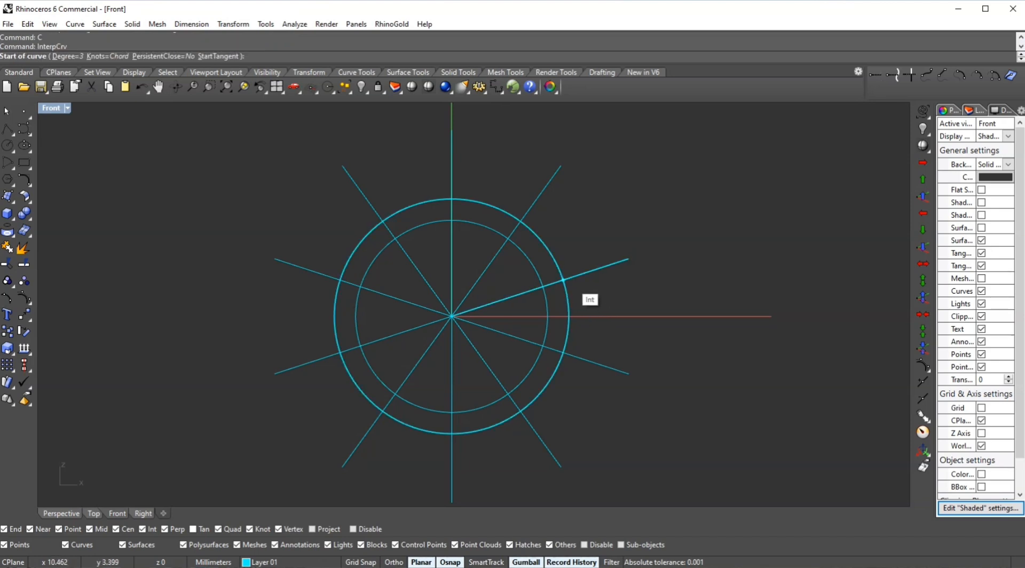
{"action": "left_click", "coordinate": [566, 280]}
{"action": "left_click", "coordinate": [563, 352]}
{"action": "key", "text": "Return"}
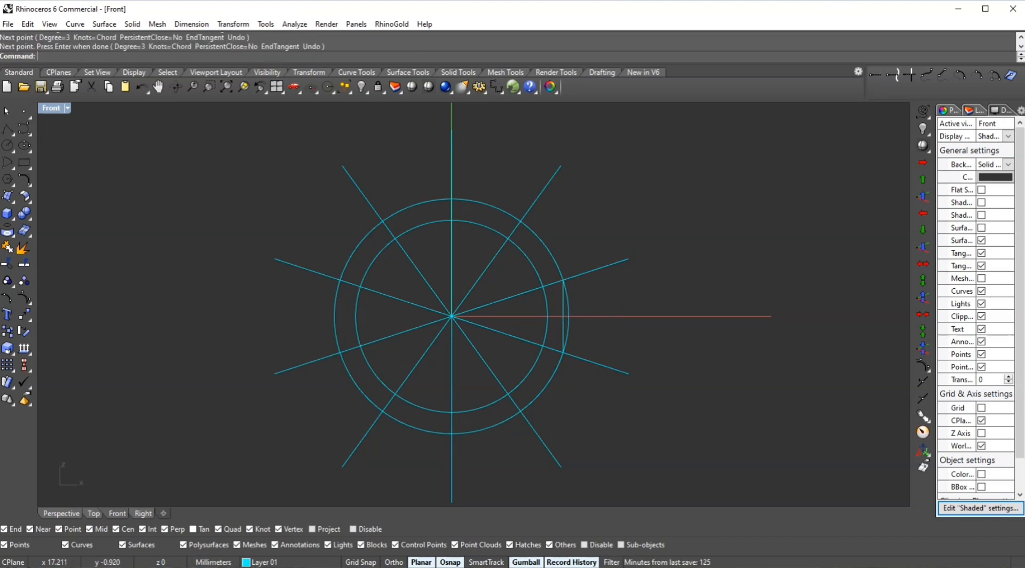
- Lengthen the vertical segment and move it outward so it touches the outer circle at the horizontal axis
{"action": "scroll", "coordinate": [571, 318], "scroll_direction": "up", "scroll_amount": 3}
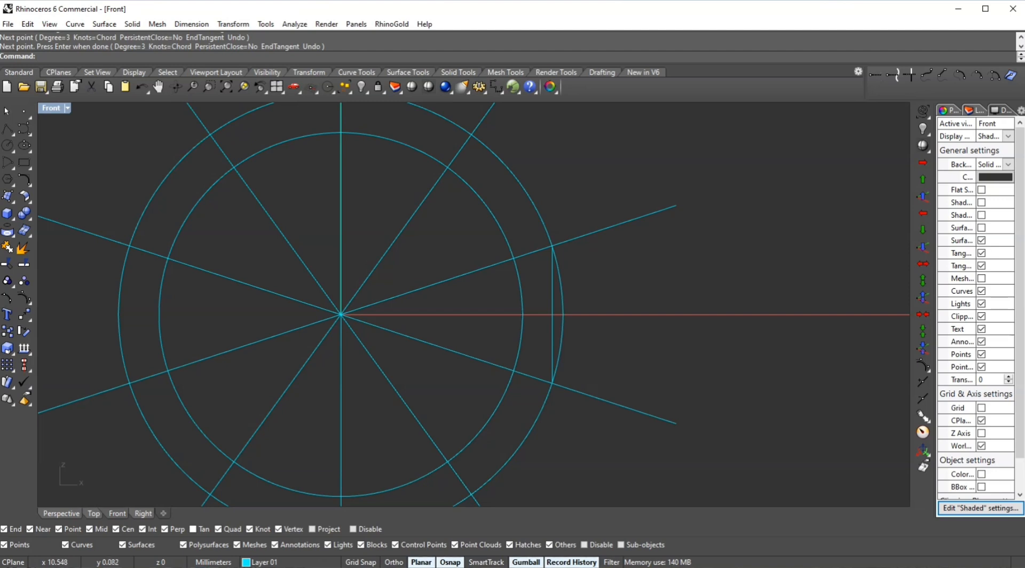
{"action": "left_click", "coordinate": [552, 320]}
{"action": "left_click_drag", "start_coordinate": [598, 314], "coordinate": [612, 315]}
{"action": "left_click_drag", "start_coordinate": [567, 382], "coordinate": [567, 404], "text": "shift"}
{"action": "left_click", "coordinate": [592, 373]}
{"action": "left_click", "coordinate": [566, 321]}
{"action": "scroll", "coordinate": [568, 316], "scroll_direction": "up", "scroll_amount": 3}
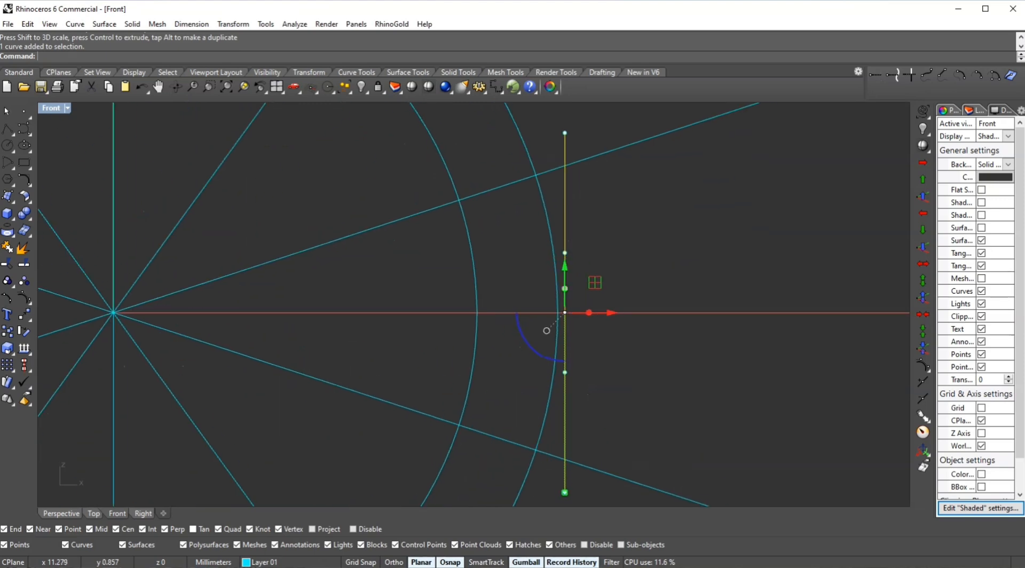
{"action": "left_click_drag", "start_coordinate": [605, 314], "coordinate": [599, 315]}
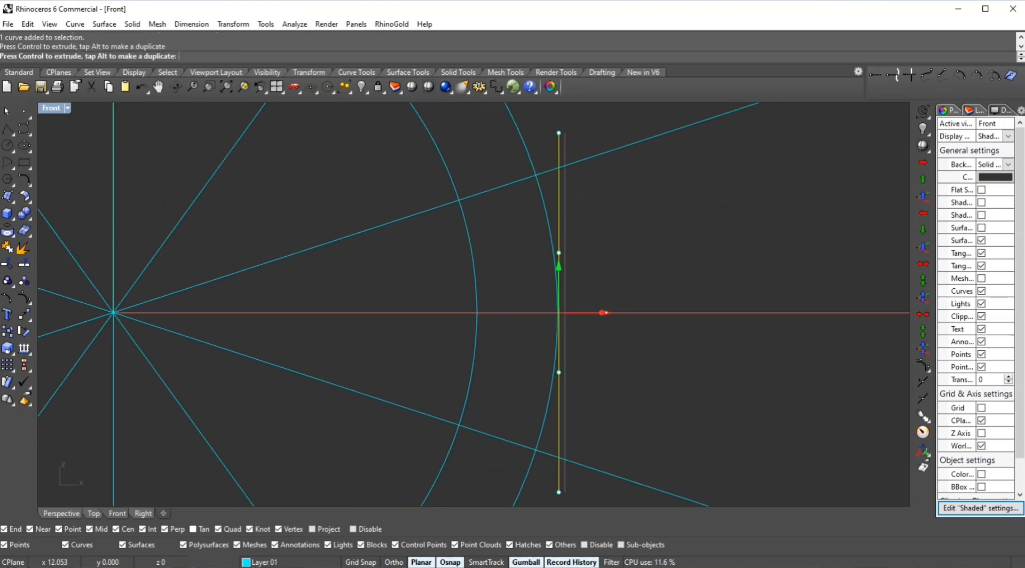
{"action": "scroll", "coordinate": [629, 273], "scroll_direction": "down", "scroll_amount": 4}
{"action": "left_click", "coordinate": [656, 294]}
{"action": "scroll", "coordinate": [644, 295], "scroll_direction": "down", "scroll_amount": 1}
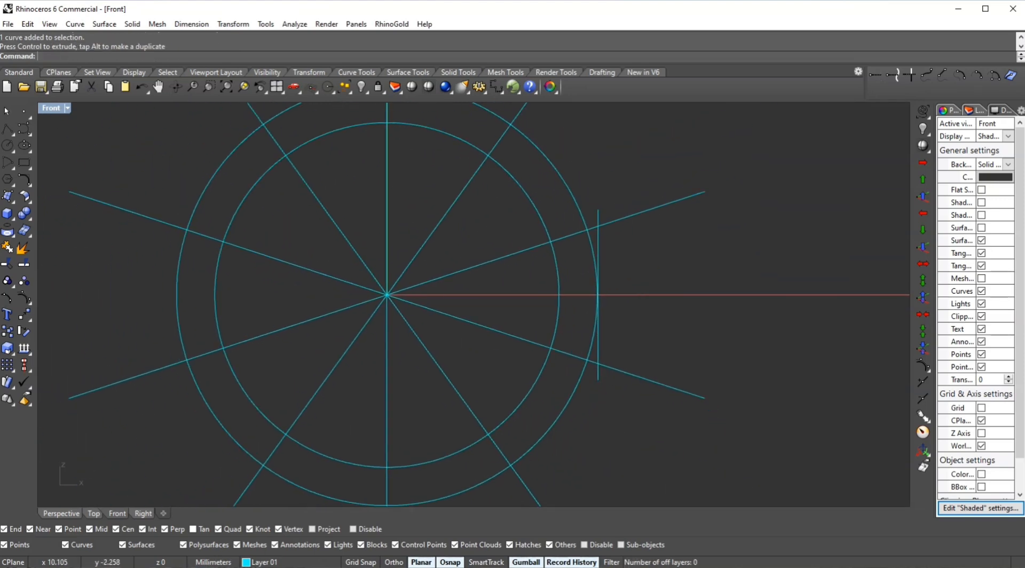
- Trim the vertical segment back to the two adjacent radial lines
{"action": "left_click_drag", "start_coordinate": [668, 189], "coordinate": [623, 377]}
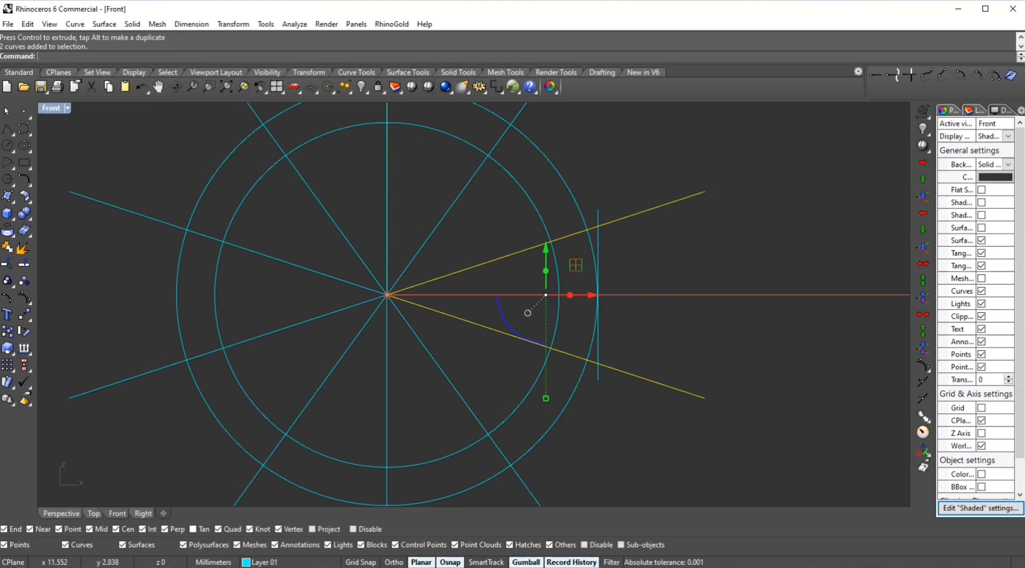
{"action": "type", "text": "trim"}
{"action": "key", "text": "Return"}
{"action": "left_click", "coordinate": [596, 378]}
{"action": "key", "text": "Return"}
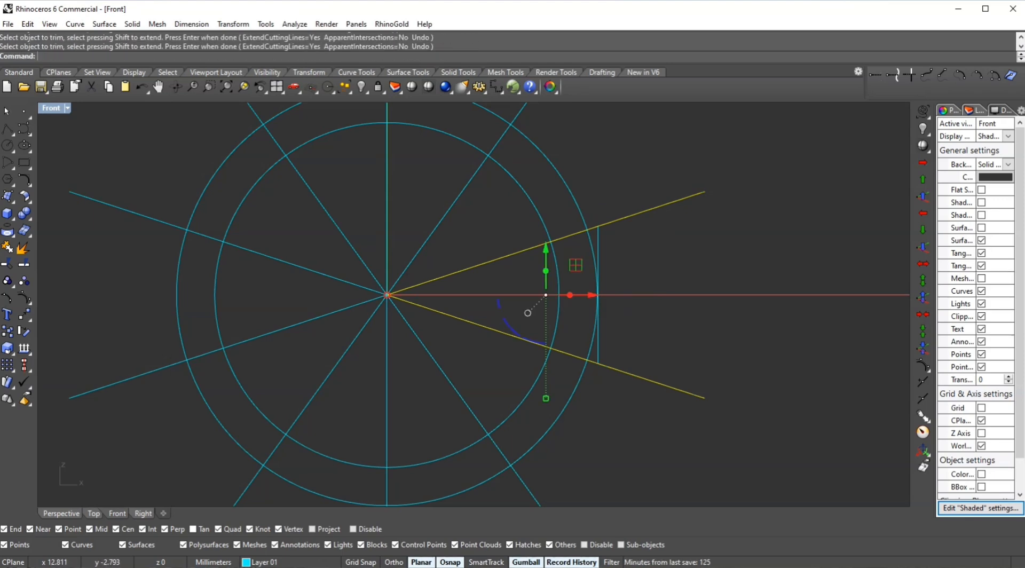
{"action": "left_click", "coordinate": [637, 363]}
{"action": "left_click", "coordinate": [598, 345]}
{"action": "scroll", "coordinate": [668, 245], "scroll_direction": "down", "scroll_amount": 2}
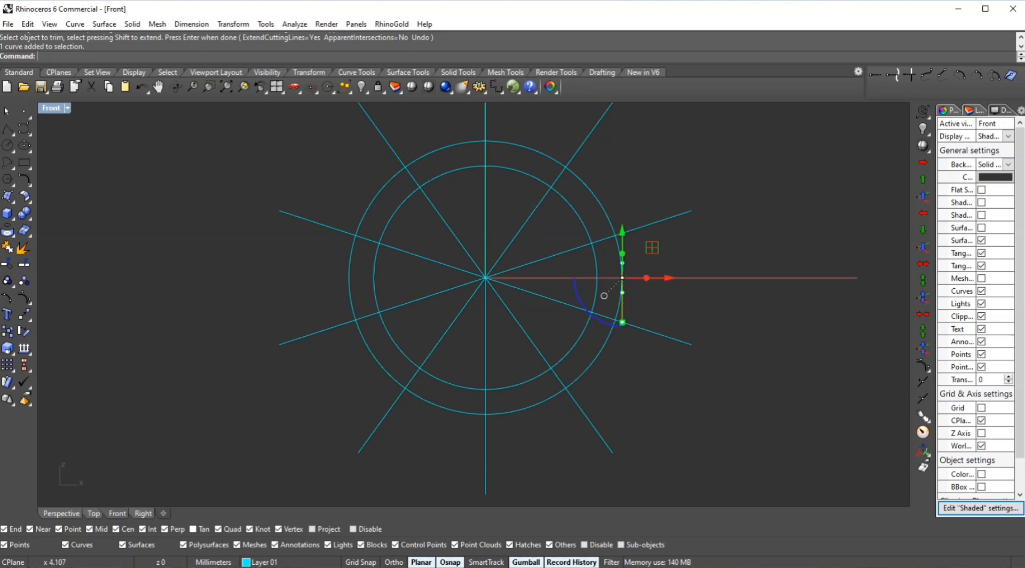
- Delete the outer circle and all ten radial lines, keeping only the inner circle and the short segment
{"action": "left_click_drag", "start_coordinate": [542, 239], "coordinate": [476, 299]}
{"action": "left_click", "coordinate": [600, 204], "text": "shift"}
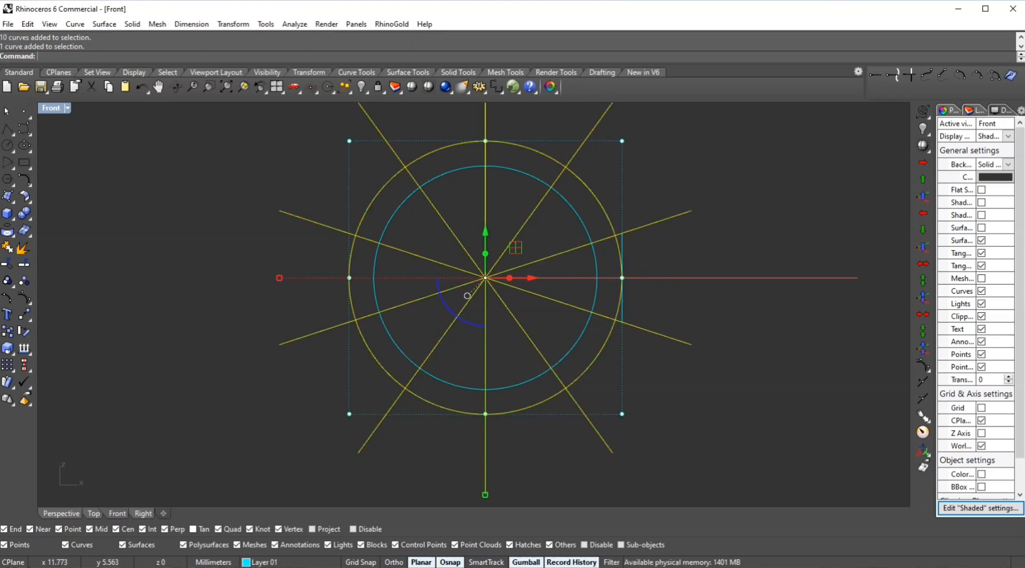
{"action": "type", "text": "d"}
{"action": "key", "text": "Return"}
{"action": "scroll", "coordinate": [619, 275], "scroll_direction": "up", "scroll_amount": 1}
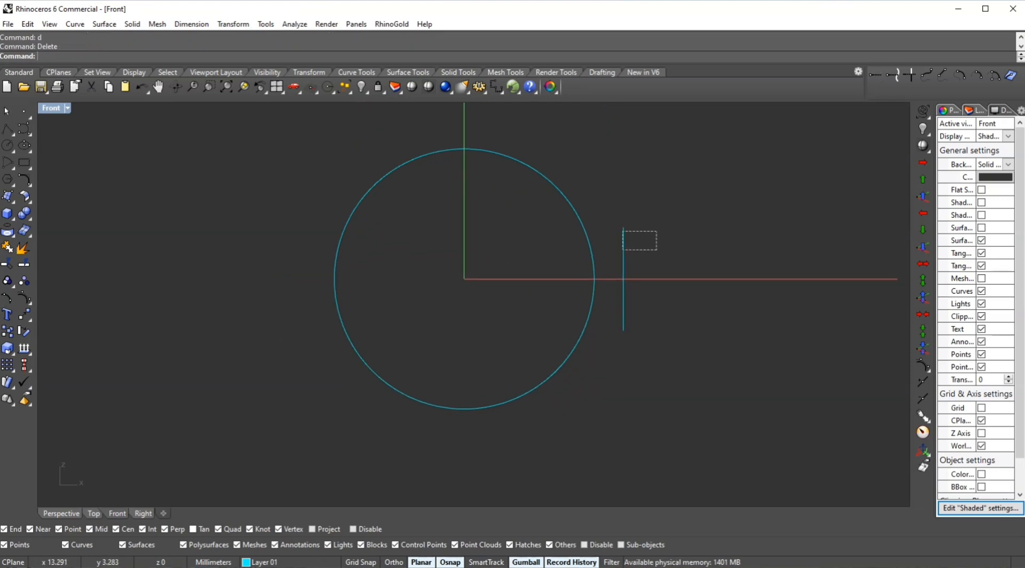
- Rotate the segment 90 degrees about the origin so it sits horizontally above the circle
{"action": "left_click", "coordinate": [624, 251]}
{"action": "type", "text": "rr"}
{"action": "key", "text": "Return"}
{"action": "type", "text": "0"}
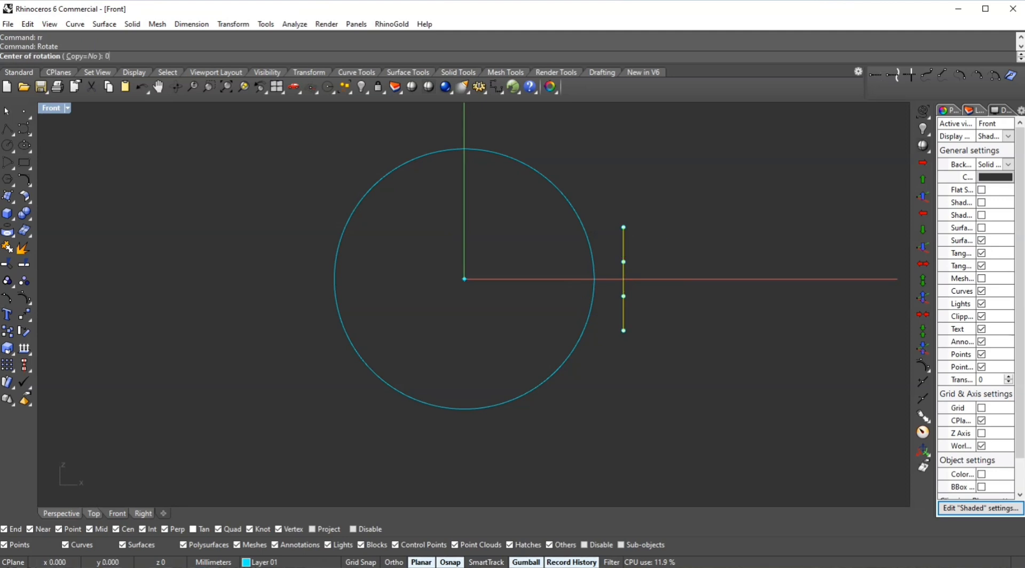
{"action": "key", "text": "Return"}
{"action": "left_click", "coordinate": [742, 278], "text": "shift"}
{"action": "left_click", "coordinate": [514, 120], "text": "shift"}
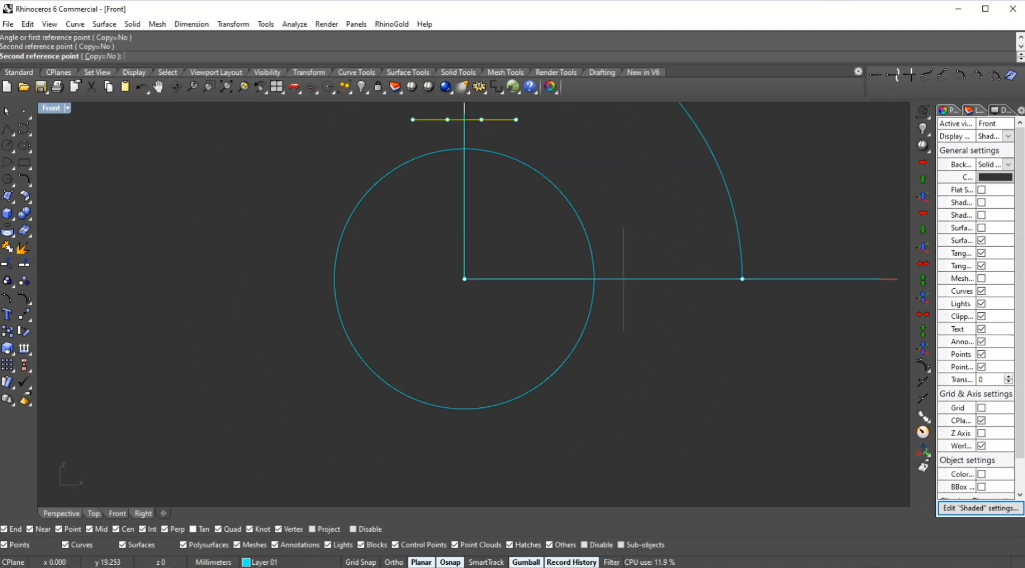
{"action": "right_click_drag", "start_coordinate": [575, 114], "coordinate": [572, 167]}
{"action": "left_click", "coordinate": [572, 167]}
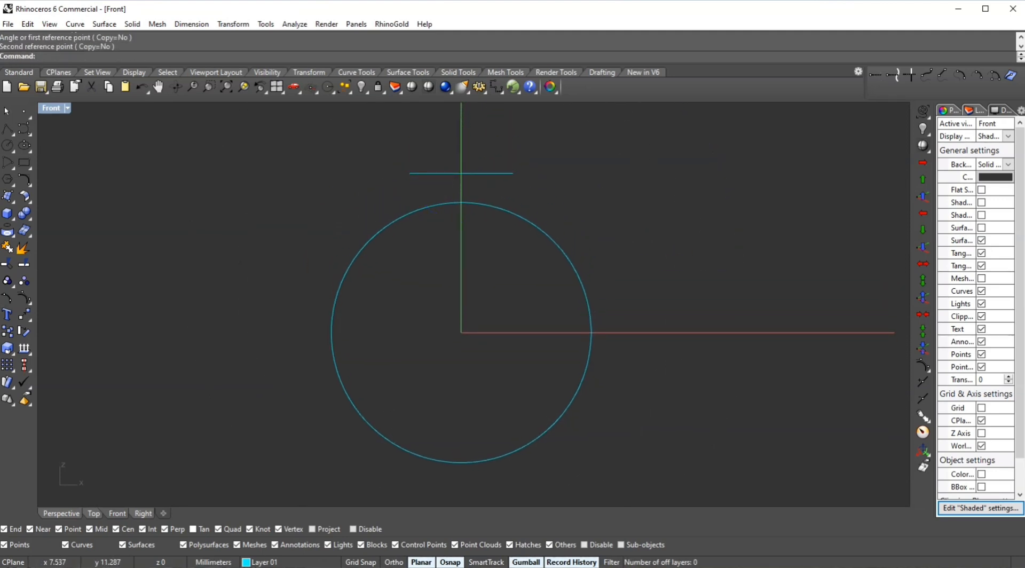
- In the Perspective view, draw a four-sided polygon centred on the segment's midpoint with a corner at its end
{"action": "left_click", "coordinate": [62, 514]}
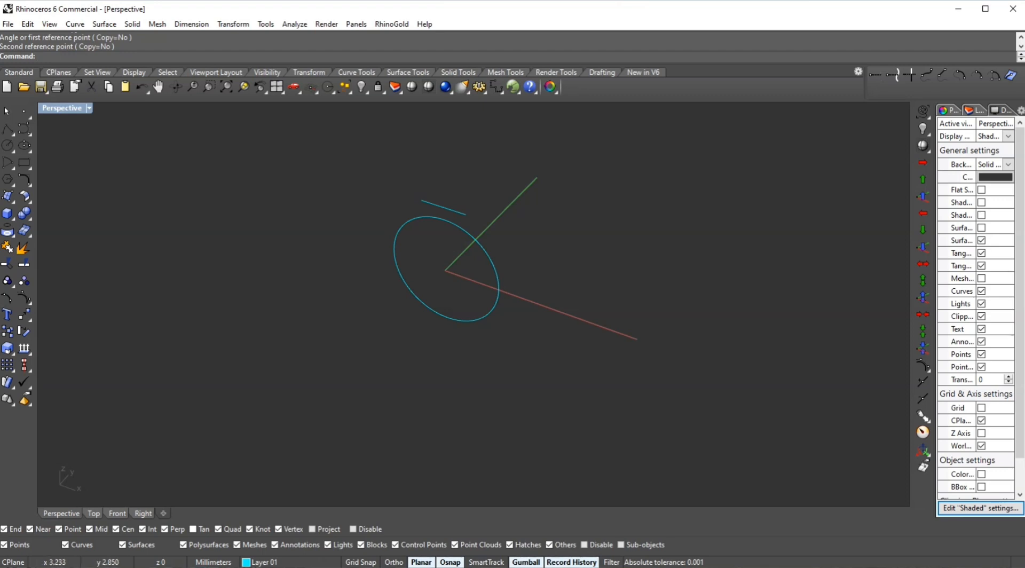
{"action": "scroll", "coordinate": [472, 272], "scroll_direction": "down", "scroll_amount": 2}
{"action": "right_click_drag", "start_coordinate": [472, 272], "coordinate": [501, 294]}
{"action": "scroll", "coordinate": [453, 236], "scroll_direction": "up", "scroll_amount": 10}
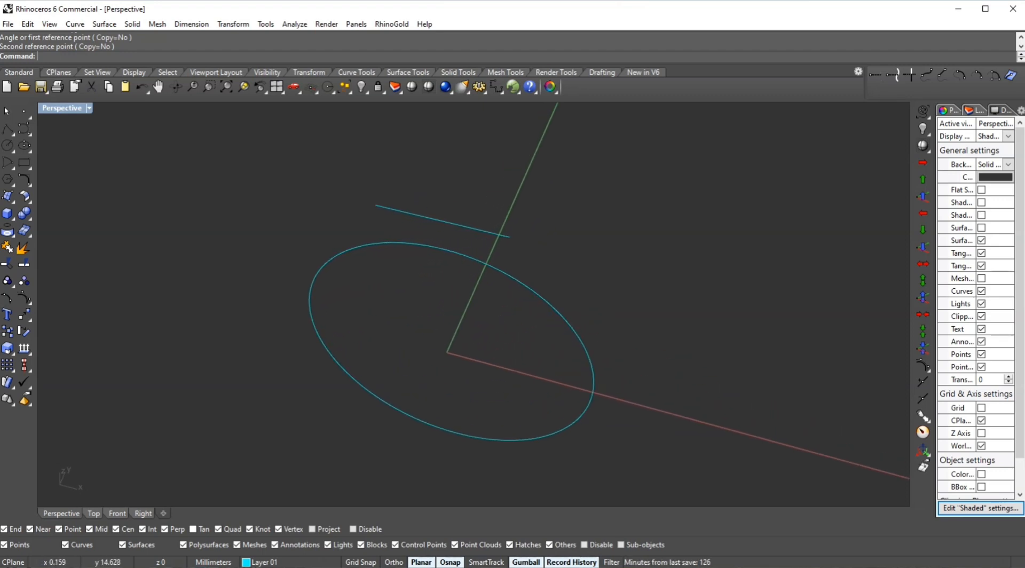
{"action": "mouse_move", "coordinate": [452, 236]}
{"action": "right_mouse_down"}
{"action": "mouse_move", "coordinate": [369, 251]}
{"action": "mouse_move", "coordinate": [450, 249]}
{"action": "right_mouse_up"}
{"action": "left_click_drag", "start_coordinate": [500, 197], "coordinate": [449, 220]}
{"action": "left_click", "coordinate": [441, 219]}
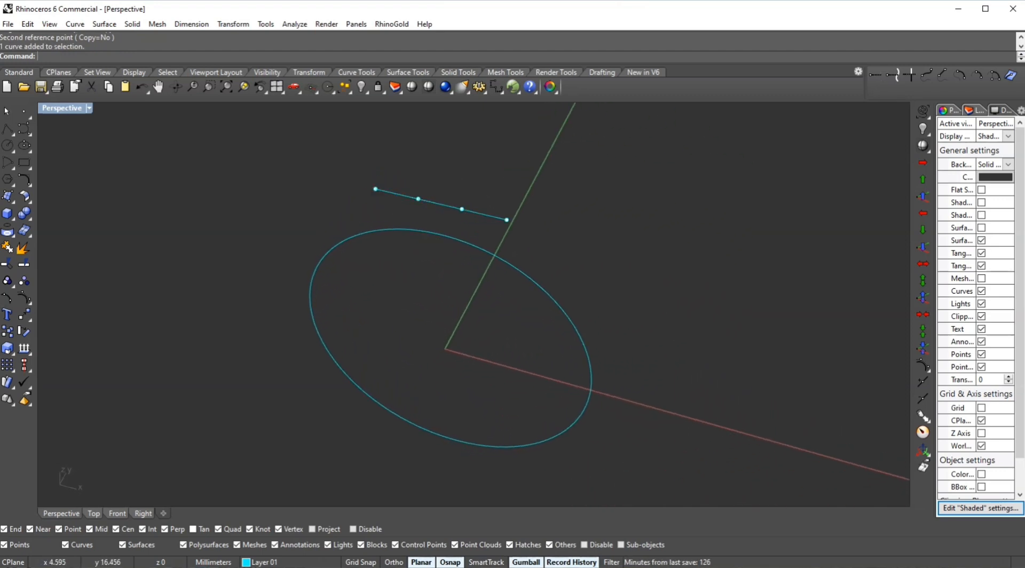
{"action": "left_click", "coordinate": [430, 233]}
{"action": "left_click", "coordinate": [411, 217]}
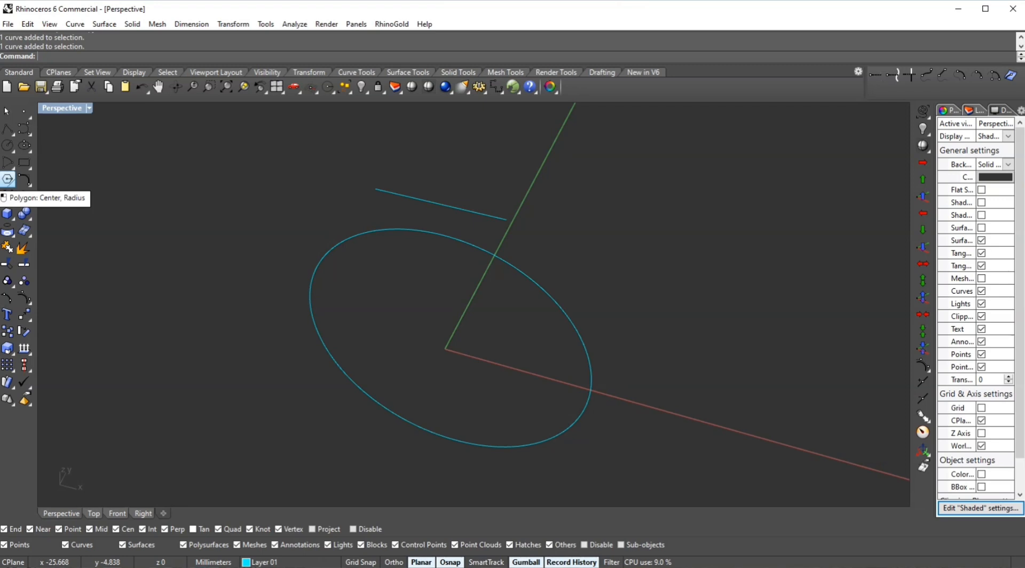
{"action": "left_click", "coordinate": [8, 180]}
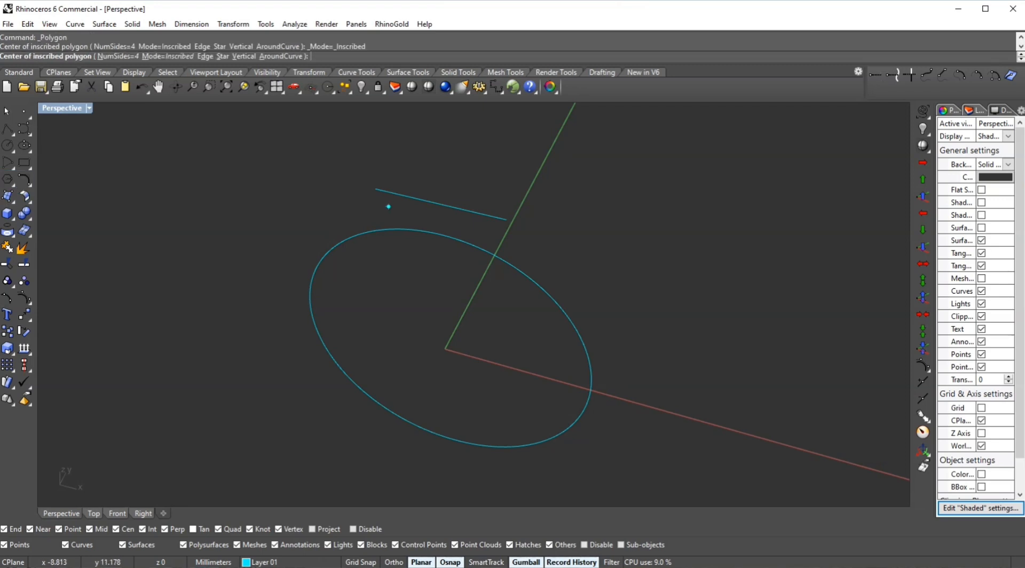
{"action": "left_click", "coordinate": [439, 204]}
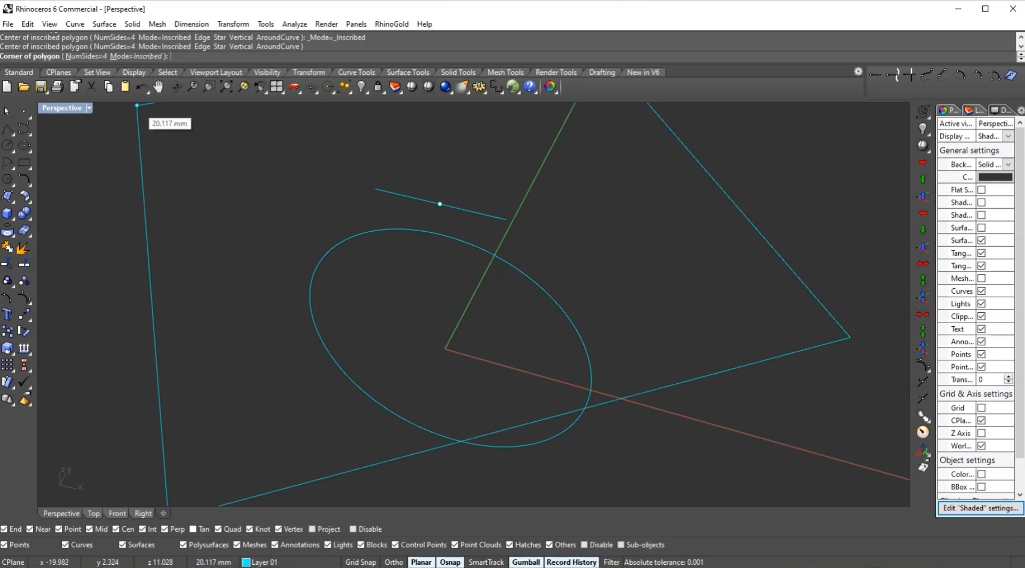
{"action": "left_click", "coordinate": [86, 56]}
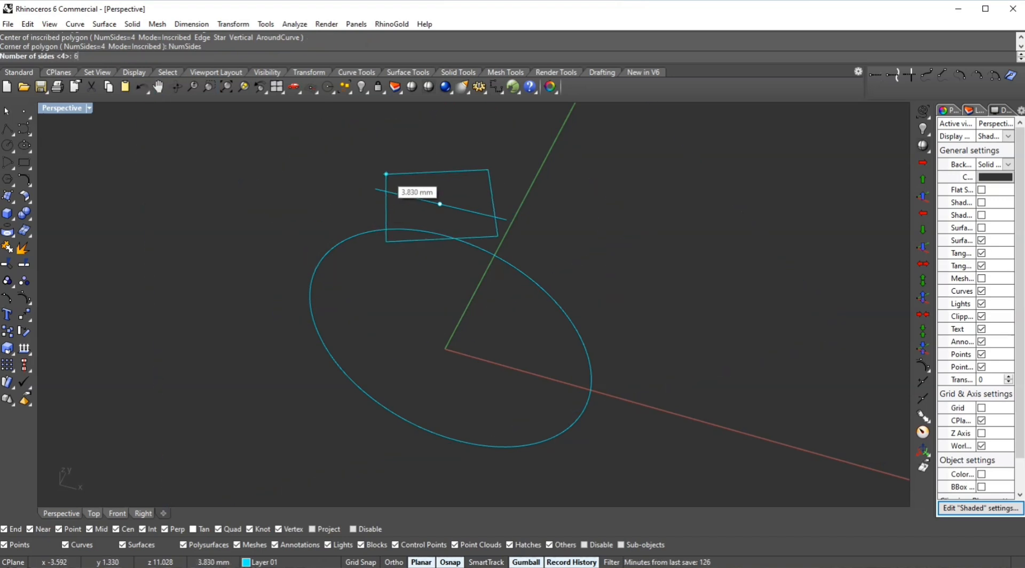
{"action": "key", "text": "Return"}
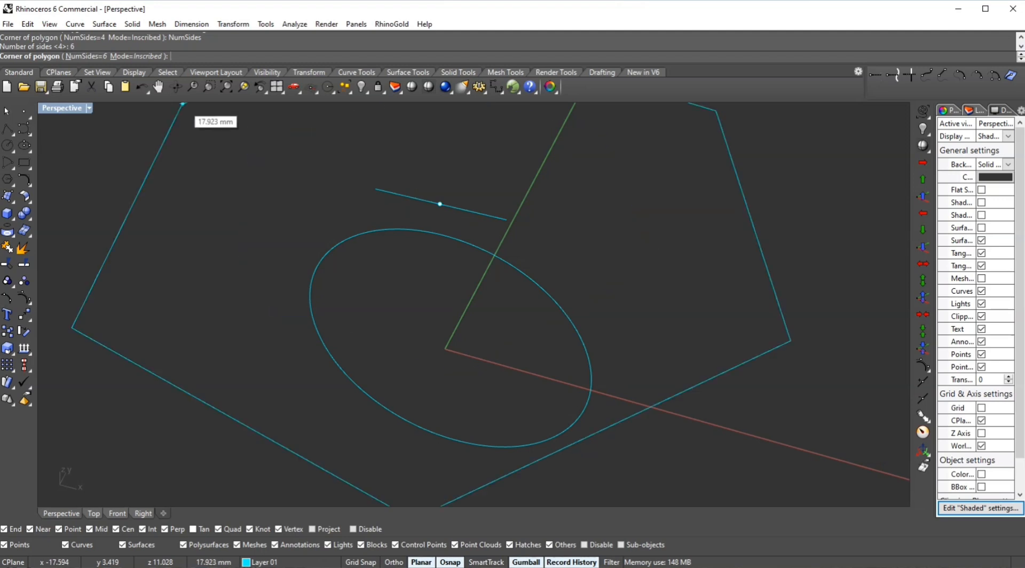
{"action": "left_click", "coordinate": [86, 56]}
{"action": "type", "text": "4"}
{"action": "key", "text": "Return"}
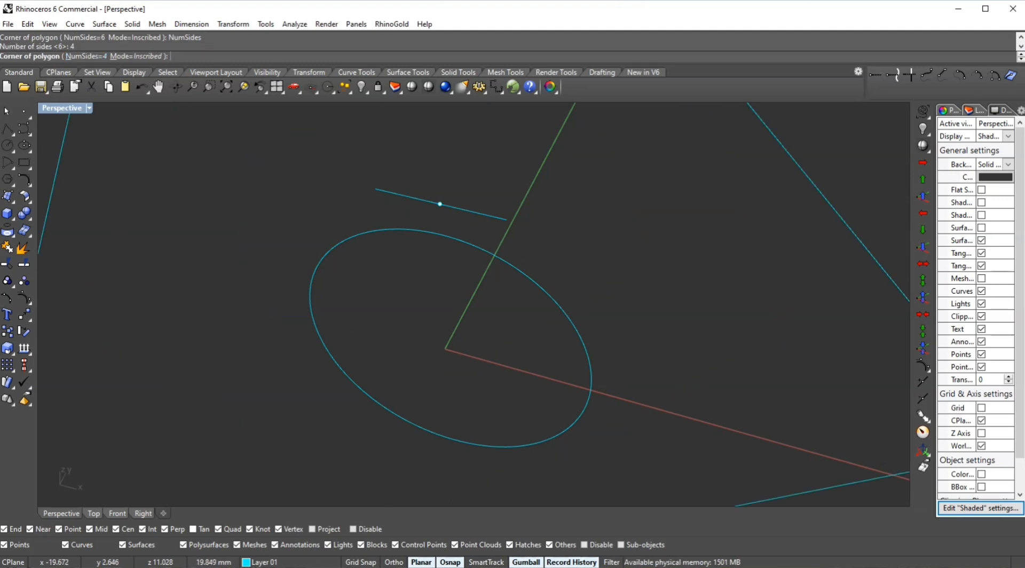
{"action": "left_click", "coordinate": [376, 189]}
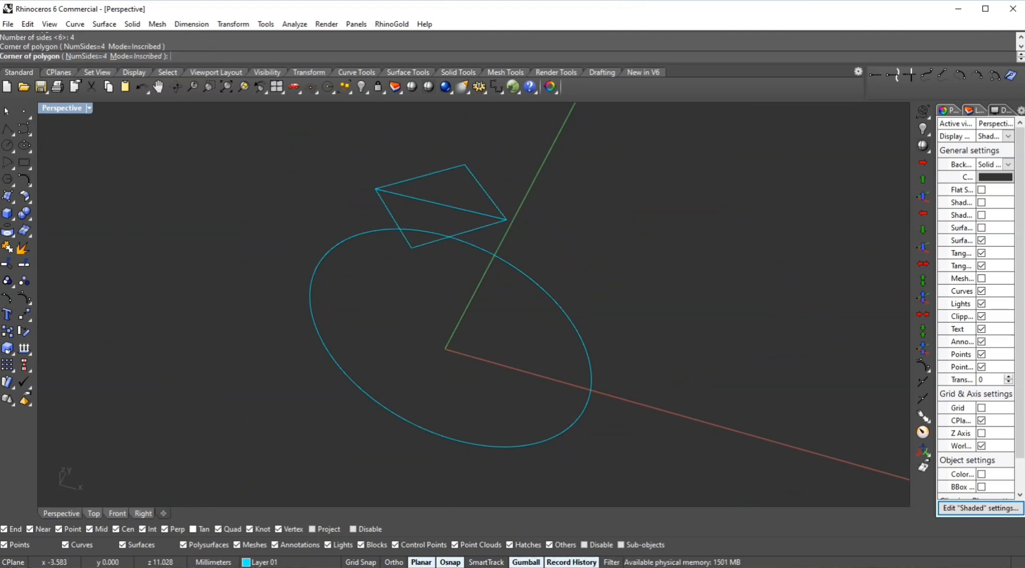
- Delete the segment lying along the square's diagonal, leaving only the square
{"action": "right_click_drag", "start_coordinate": [515, 167], "coordinate": [579, 185]}
{"action": "scroll", "coordinate": [426, 176], "scroll_direction": "up", "scroll_amount": 4}
{"action": "left_click", "coordinate": [504, 181]}
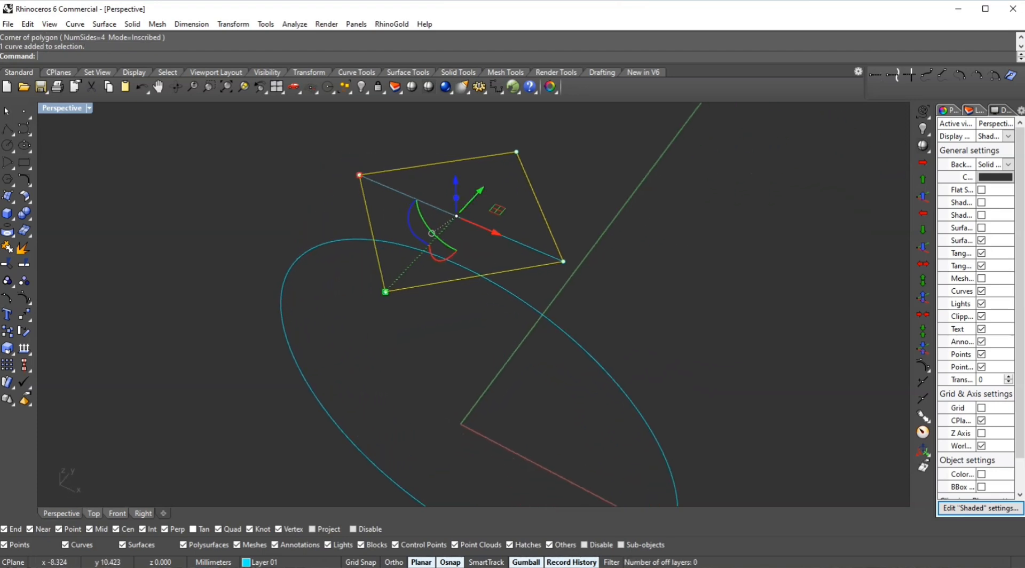
{"action": "right_click_drag", "start_coordinate": [421, 197], "coordinate": [446, 202]}
{"action": "key", "text": "Escape"}
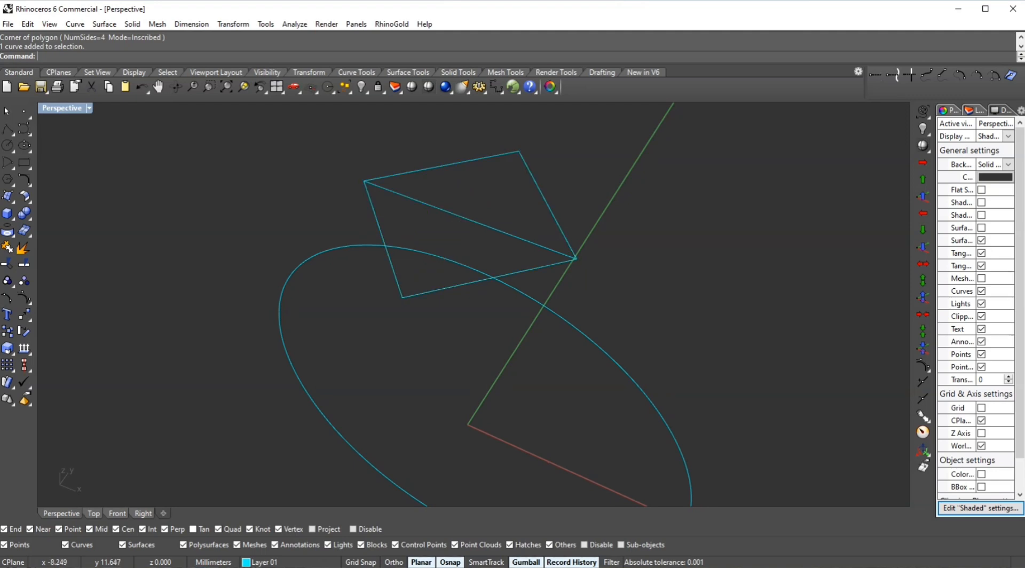
{"action": "left_click", "coordinate": [414, 172]}
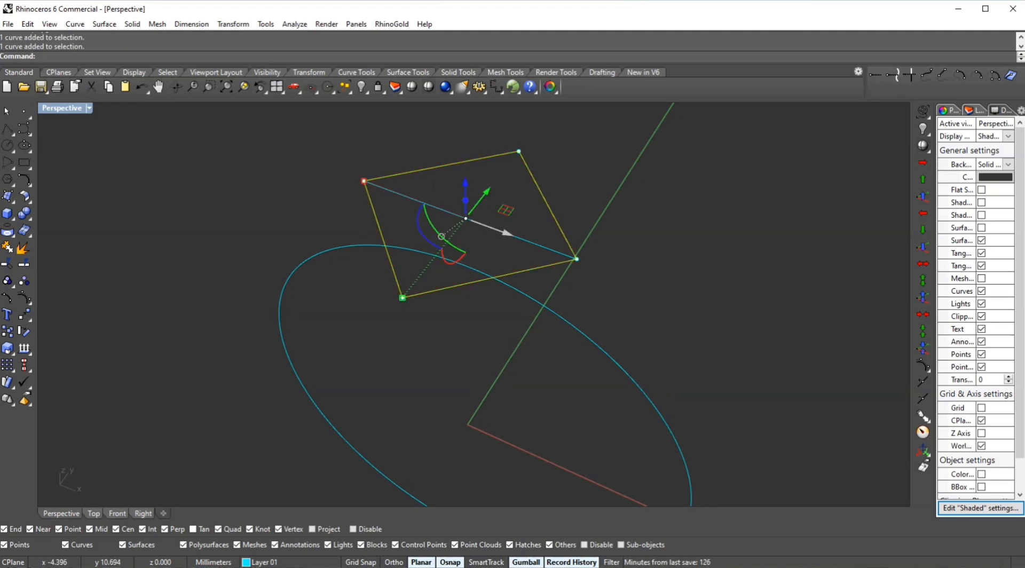
{"action": "scroll", "coordinate": [561, 249], "scroll_direction": "down", "scroll_amount": 2}
{"action": "key", "text": "Escape"}
{"action": "right_click_drag", "start_coordinate": [561, 249], "coordinate": [433, 262]}
{"action": "left_click", "coordinate": [417, 265]}
{"action": "left_click_drag", "start_coordinate": [352, 259], "coordinate": [380, 244]}
{"action": "scroll", "coordinate": [513, 201], "scroll_direction": "down", "scroll_amount": 2}
{"action": "key", "text": "Escape"}
{"action": "right_click_drag", "start_coordinate": [513, 214], "coordinate": [609, 216]}
{"action": "left_click", "coordinate": [511, 206]}
{"action": "key", "text": "Delete"}
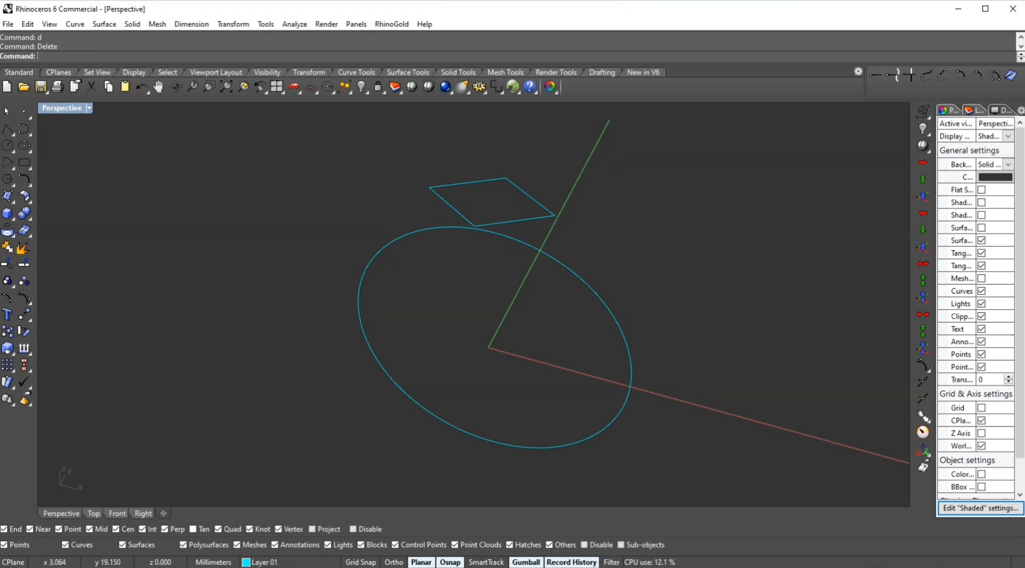
- Create a patch surface from the square and delete the square outline curve
{"action": "left_click", "coordinate": [467, 222]}
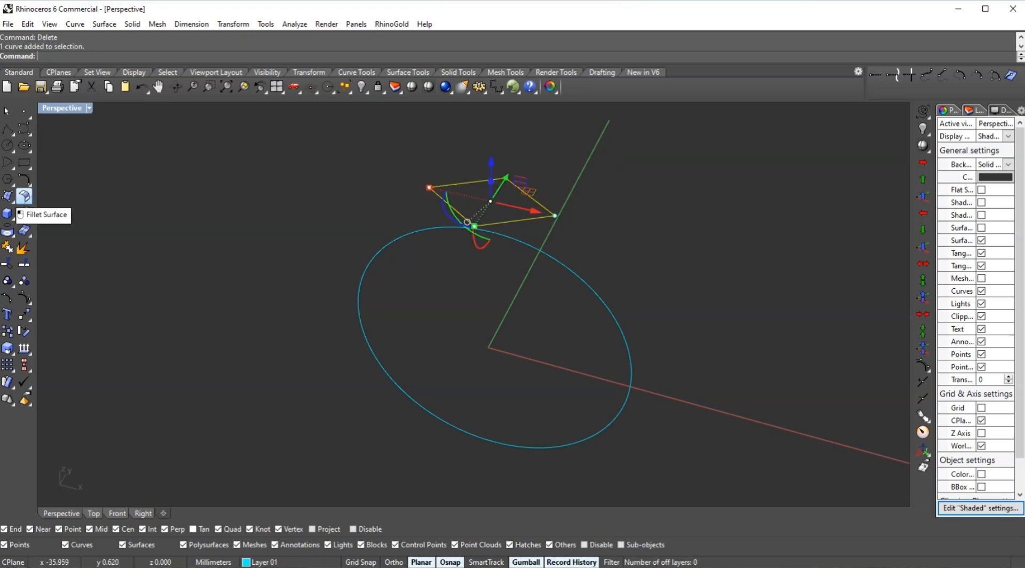
{"action": "left_click", "coordinate": [24, 197]}
{"action": "left_click", "coordinate": [92, 203]}
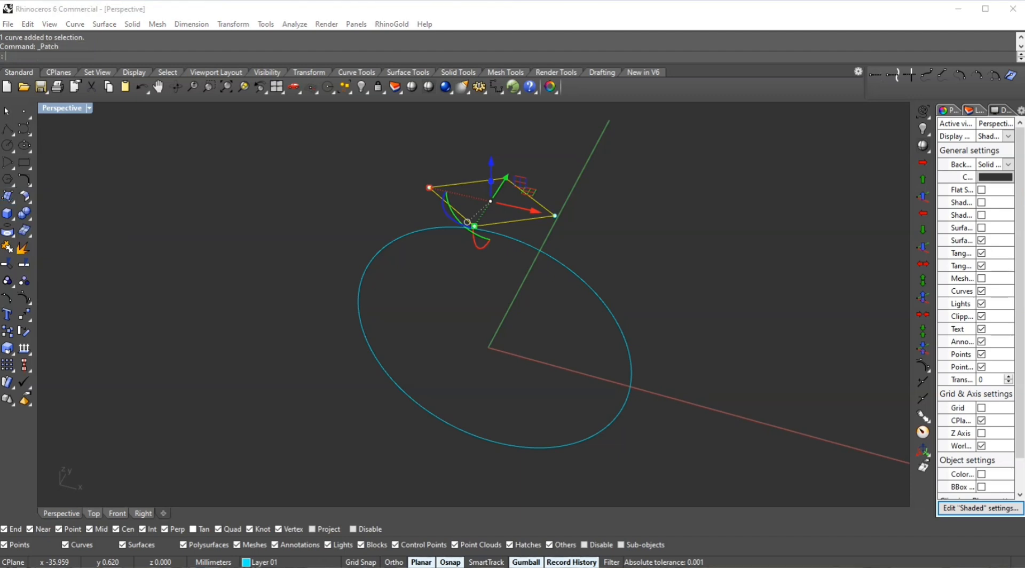
{"action": "right_click_drag", "start_coordinate": [598, 256], "coordinate": [662, 246]}
{"action": "type", "text": "d"}
{"action": "key", "text": "Return"}
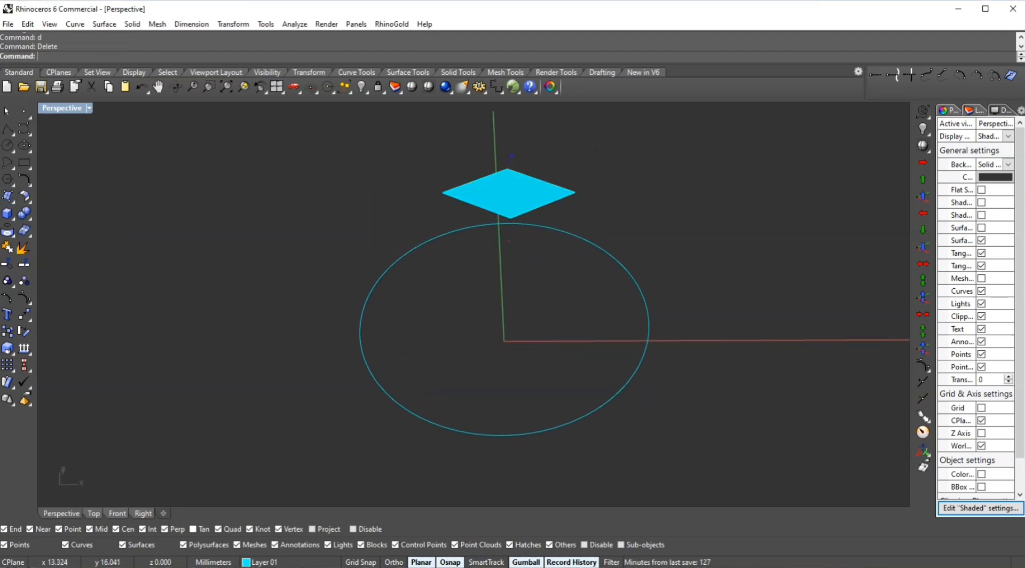
- Polar-array the diamond surface around the origin with ten items over 360 degrees in the Front view
{"action": "left_click", "coordinate": [492, 194]}
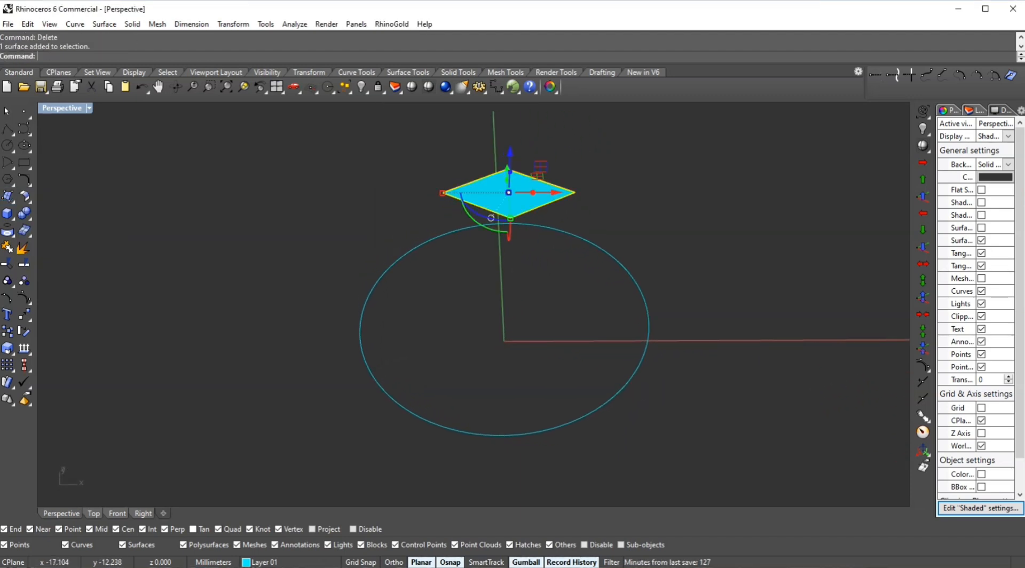
{"action": "key", "text": "ctrl+F2"}
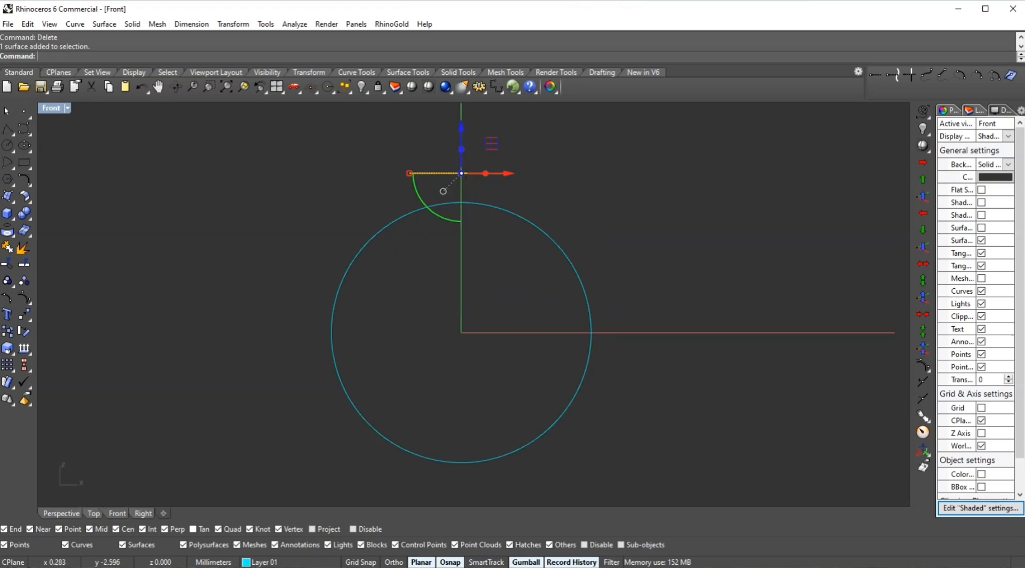
{"action": "scroll", "coordinate": [550, 242], "scroll_direction": "down", "scroll_amount": 2}
{"action": "middle_click", "coordinate": [550, 242]}
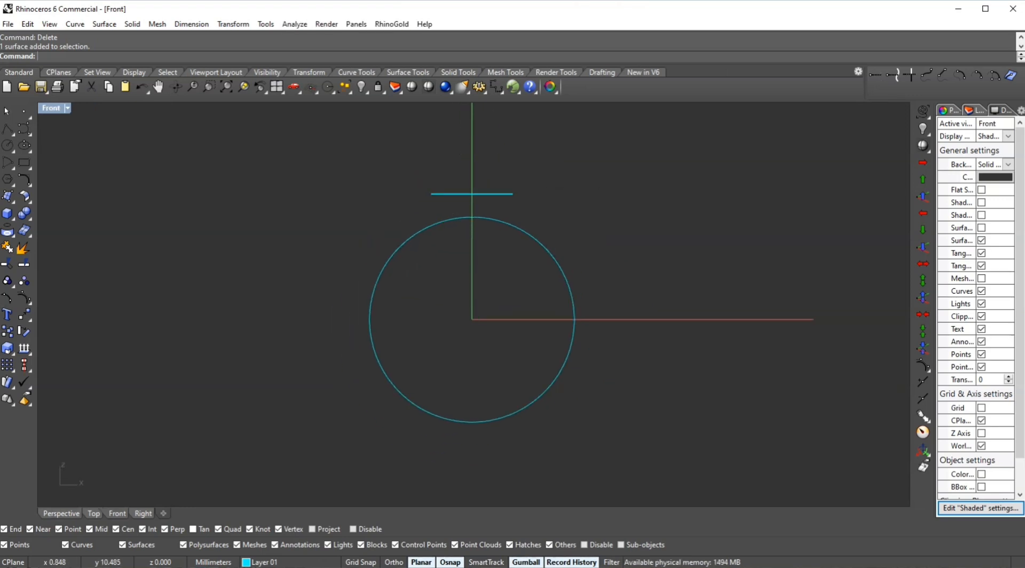
{"action": "type", "text": "ar"}
{"action": "key", "text": "Return"}
{"action": "type", "text": "0"}
{"action": "key", "text": "Return"}
{"action": "key", "text": "Return"}
{"action": "key", "text": "Return"}
{"action": "key", "text": "Return"}
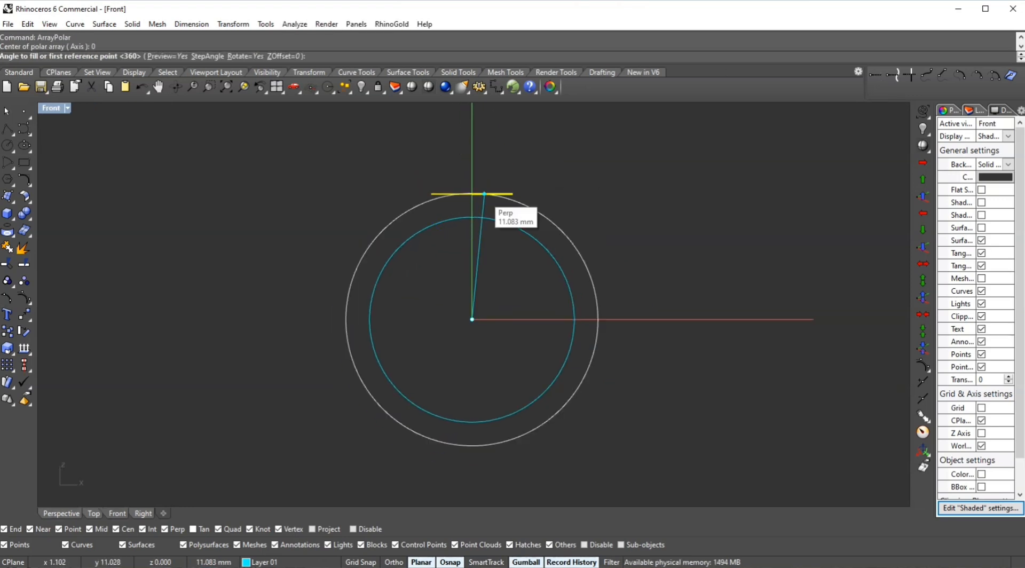
- Select all ten diamond surfaces and group them
{"action": "left_click_drag", "start_coordinate": [418, 159], "coordinate": [630, 464]}
{"action": "left_click_drag", "start_coordinate": [293, 152], "coordinate": [459, 459], "text": "shift"}
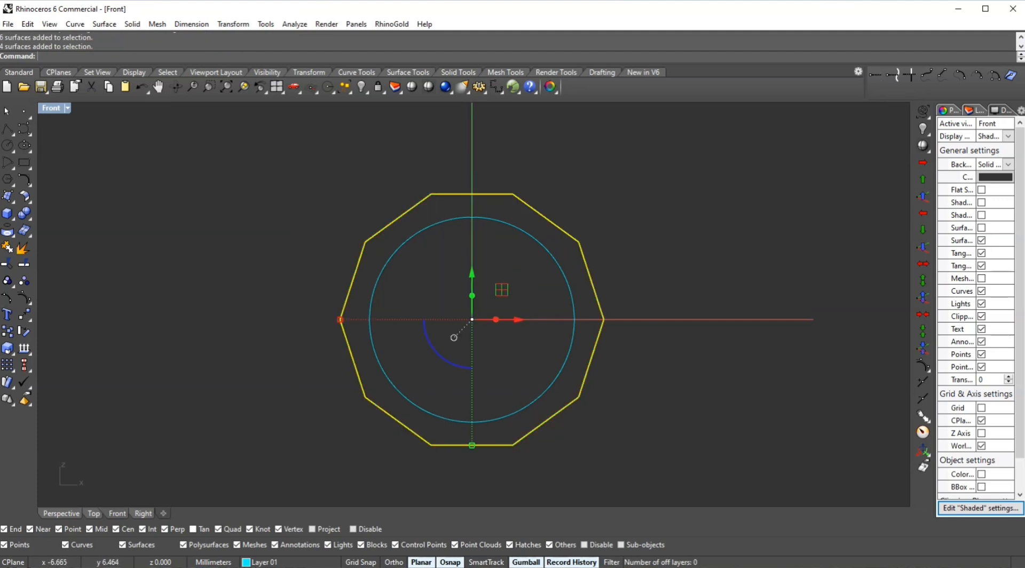
{"action": "key", "text": "Return"}
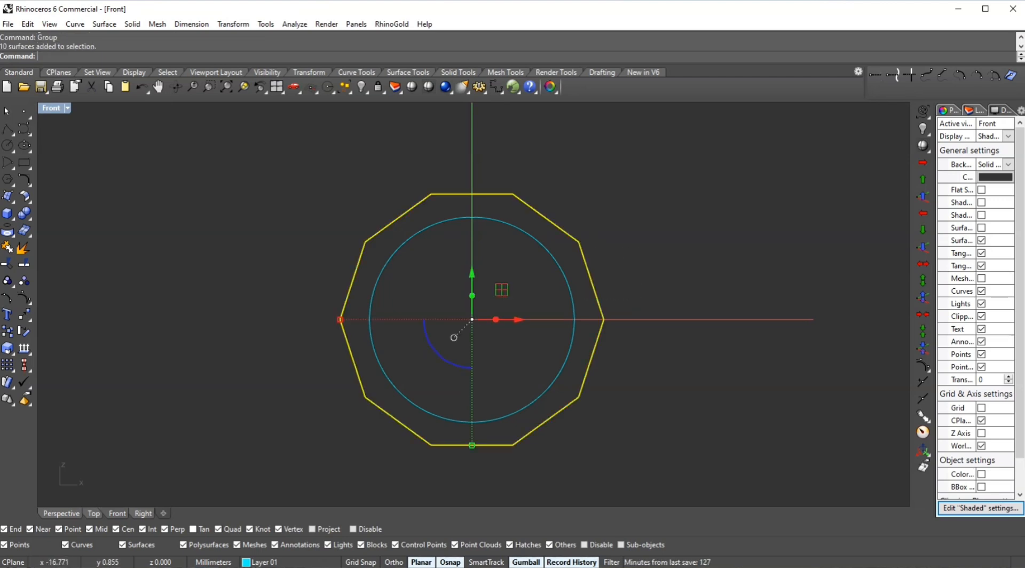
{"action": "key", "text": "ctrl+F4"}
{"action": "right_click_drag", "start_coordinate": [480, 321], "coordinate": [373, 363]}
{"action": "left_click", "coordinate": [567, 258]}
{"action": "right_click_drag", "start_coordinate": [567, 257], "coordinate": [727, 235]}
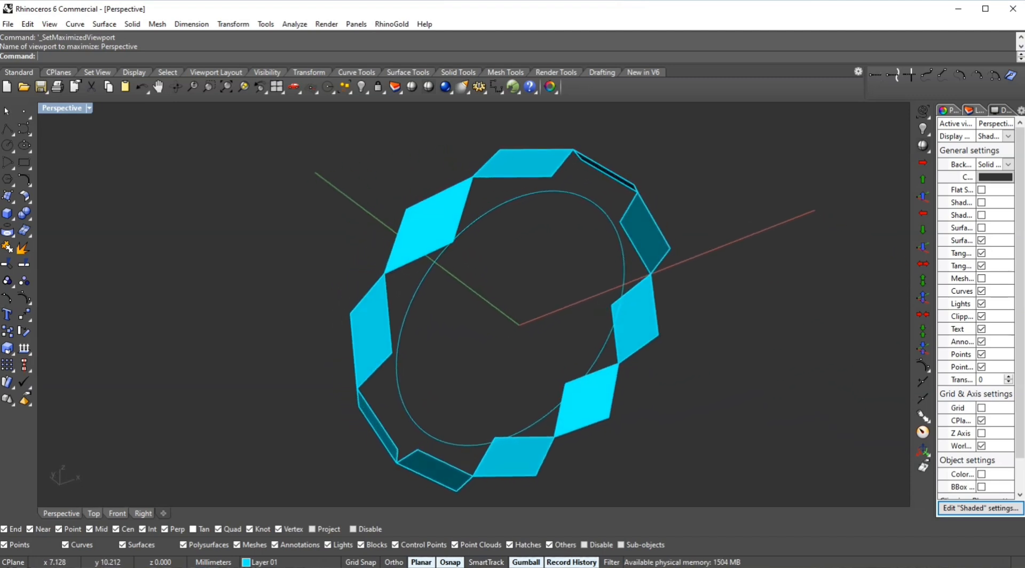
{"action": "right_click_drag", "start_coordinate": [560, 270], "coordinate": [612, 302]}
{"action": "type", "text": "c"}
{"action": "key", "text": "Return"}
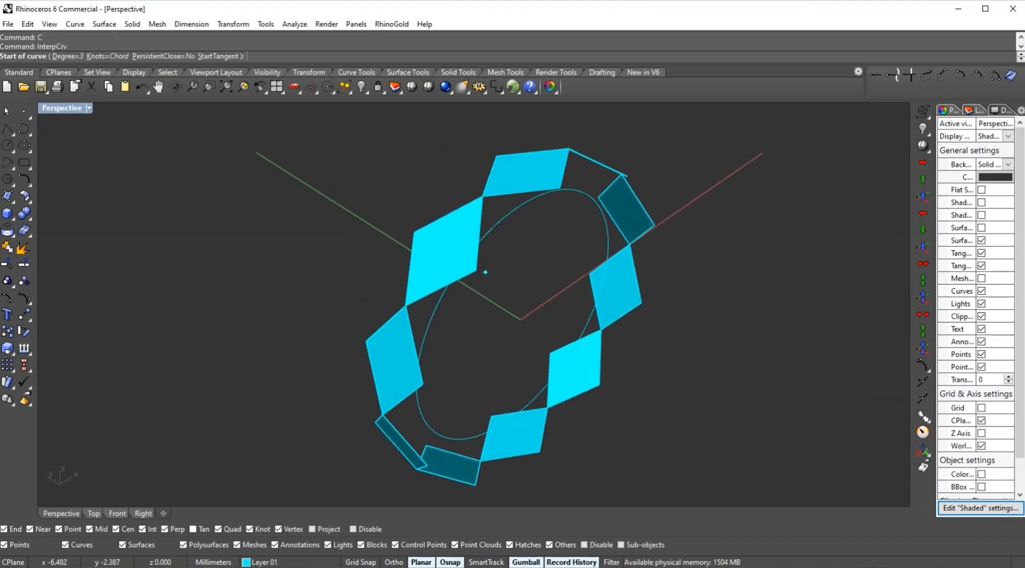
{"action": "left_click", "coordinate": [477, 270]}
{"action": "right_click_drag", "start_coordinate": [477, 270], "coordinate": [499, 285]}
{"action": "scroll", "coordinate": [497, 286], "scroll_direction": "up", "scroll_amount": 4}
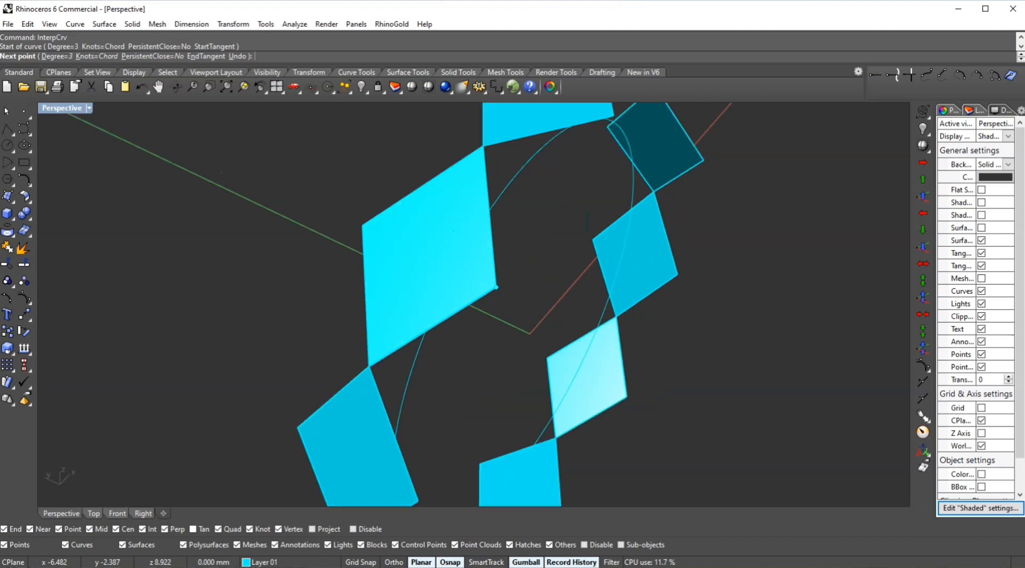
{"action": "scroll", "coordinate": [513, 278], "scroll_direction": "down", "scroll_amount": 4}
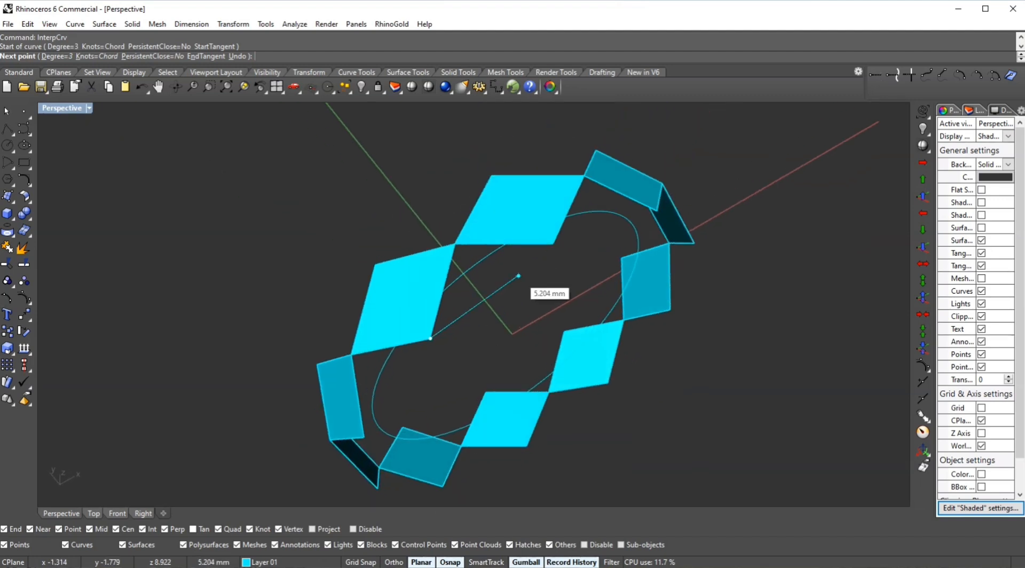
{"action": "left_click", "coordinate": [555, 244]}
{"action": "right_click", "coordinate": [555, 245]}
{"action": "right_click_drag", "start_coordinate": [555, 245], "coordinate": [699, 203]}
{"action": "left_click", "coordinate": [528, 217]}
{"action": "key", "text": "Escape"}
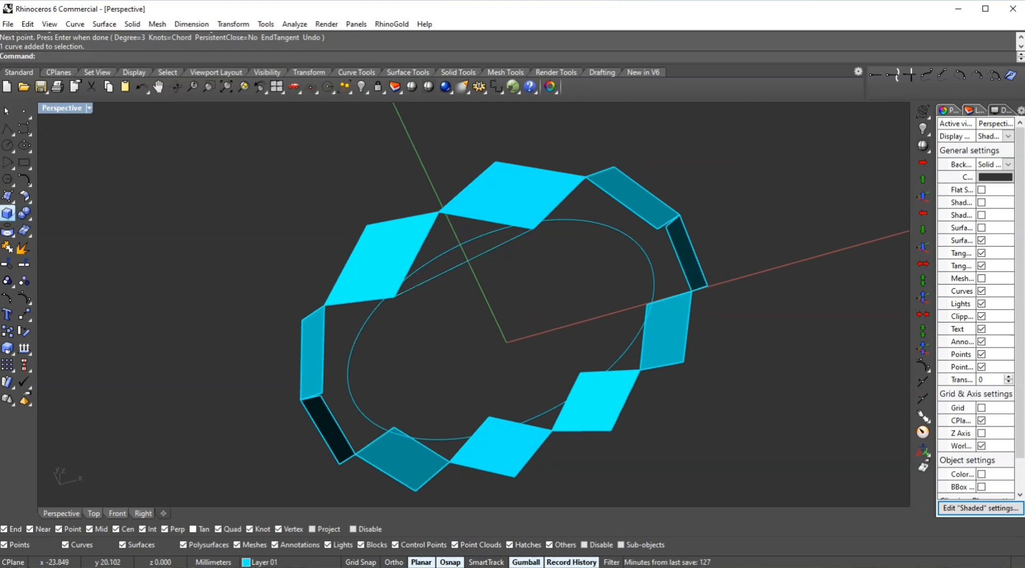
{"action": "left_click", "coordinate": [12, 200]}
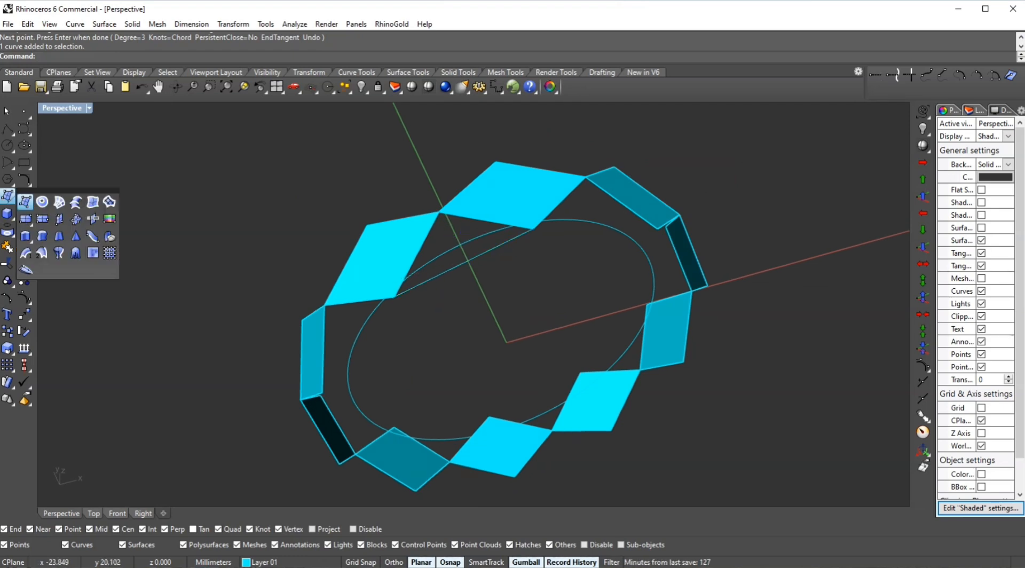
{"action": "left_click", "coordinate": [12, 235]}
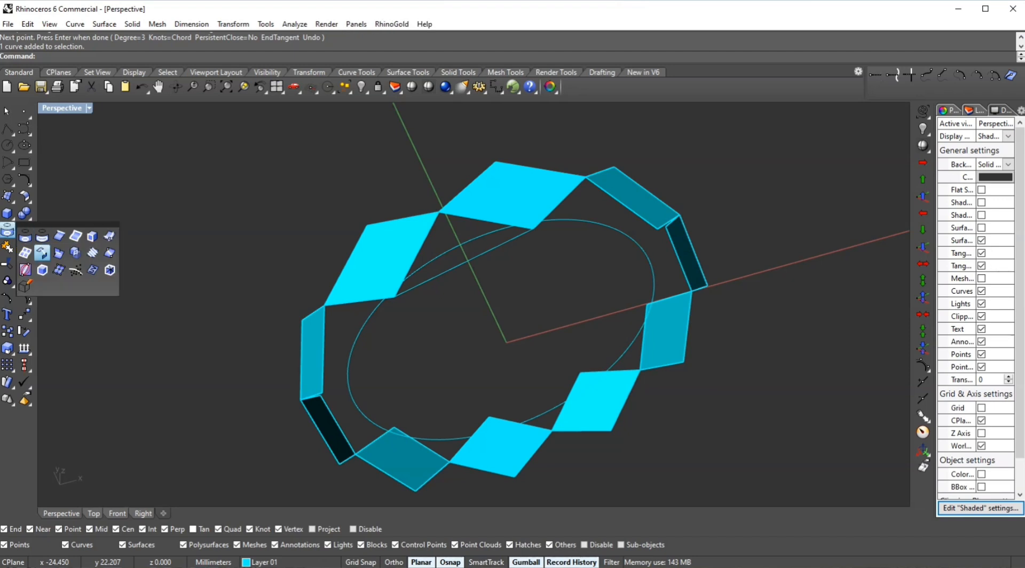
- Duplicate two edges of neighbouring diamond surfaces and join them with the connecting curve into a closed triangle
{"action": "left_click", "coordinate": [59, 236]}
{"action": "left_click", "coordinate": [415, 257]}
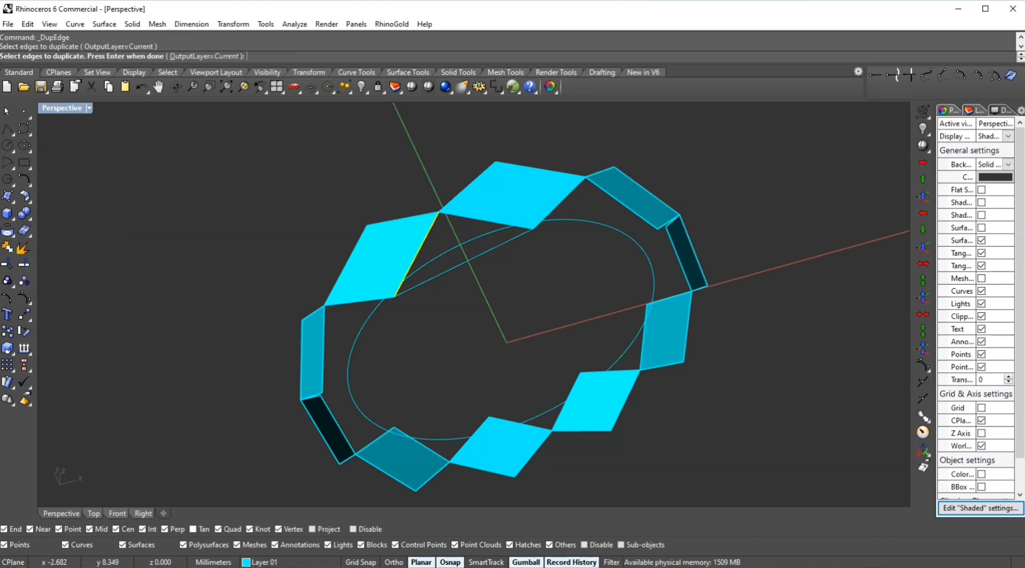
{"action": "left_click", "coordinate": [471, 218]}
{"action": "key", "text": "Return"}
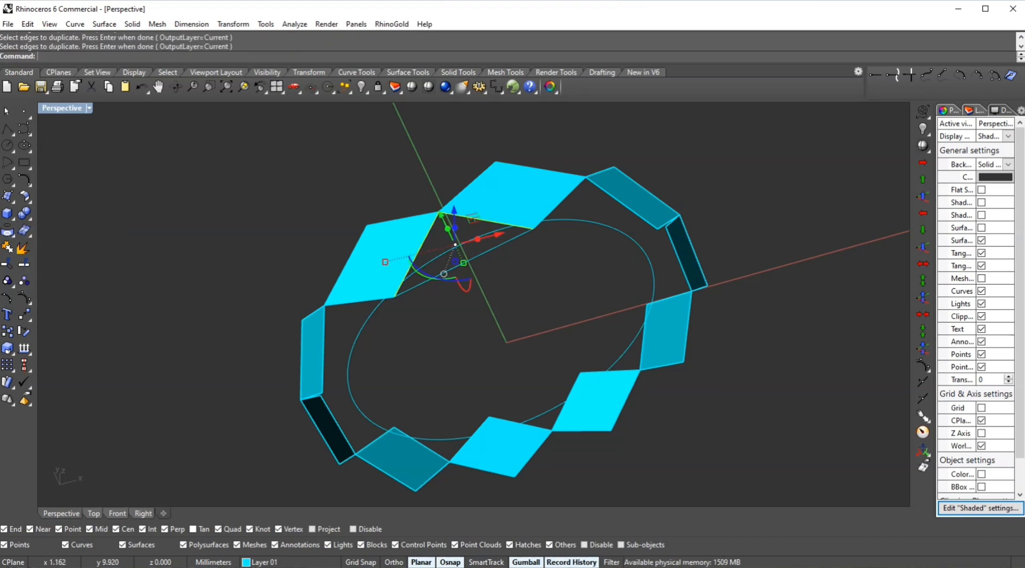
{"action": "left_click", "coordinate": [443, 274]}
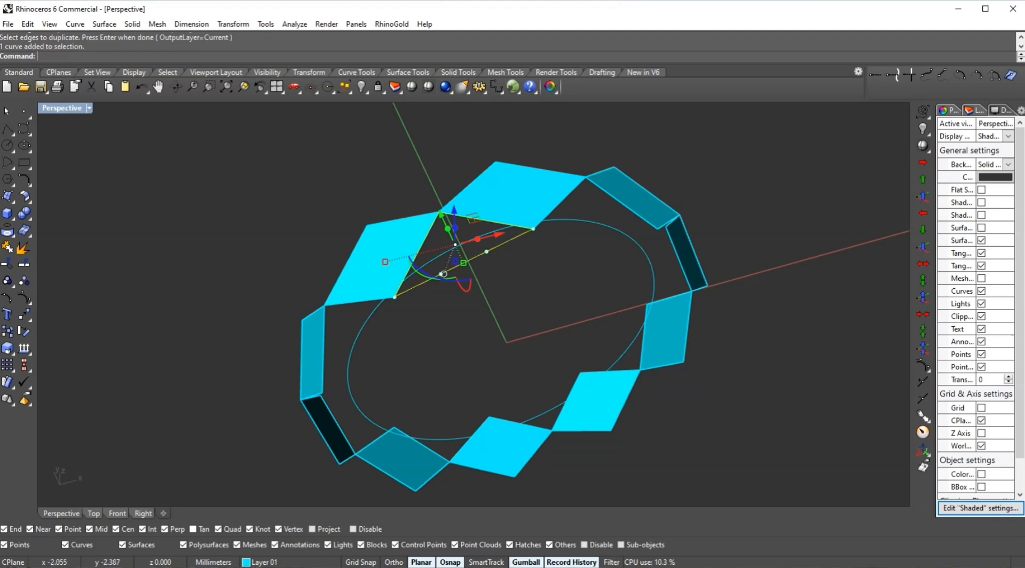
{"action": "key", "text": "Return"}
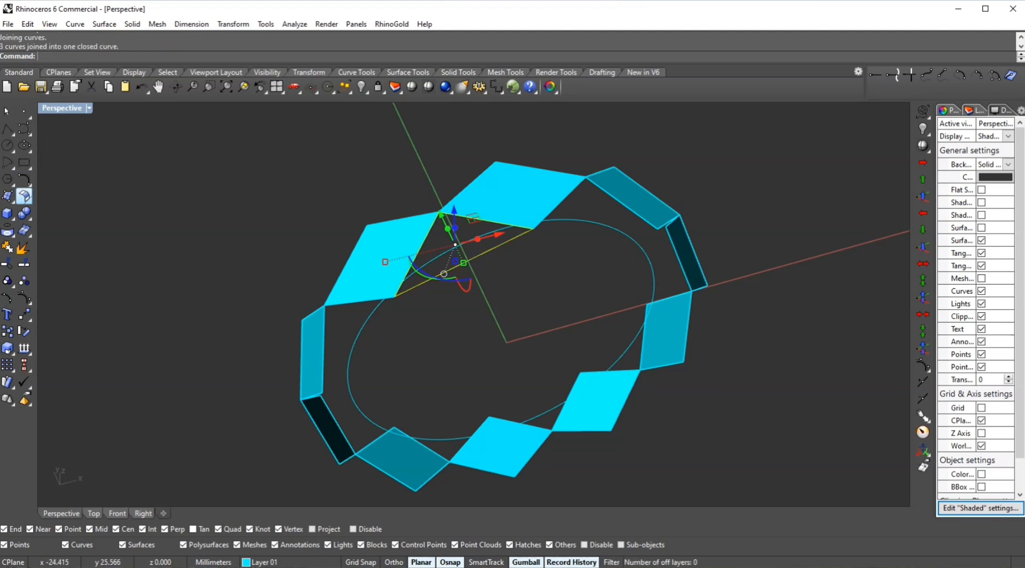
- Create a patch surface from the closed triangle curve and delete the curve
{"action": "left_click", "coordinate": [7, 196]}
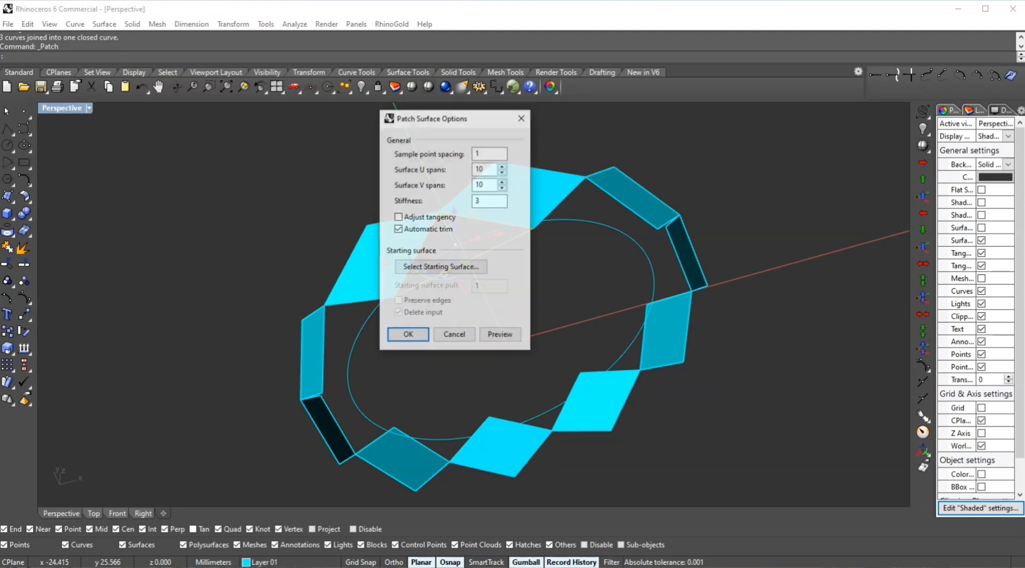
{"action": "left_click", "coordinate": [405, 333]}
{"action": "type", "text": "d"}
{"action": "key", "text": "Return"}
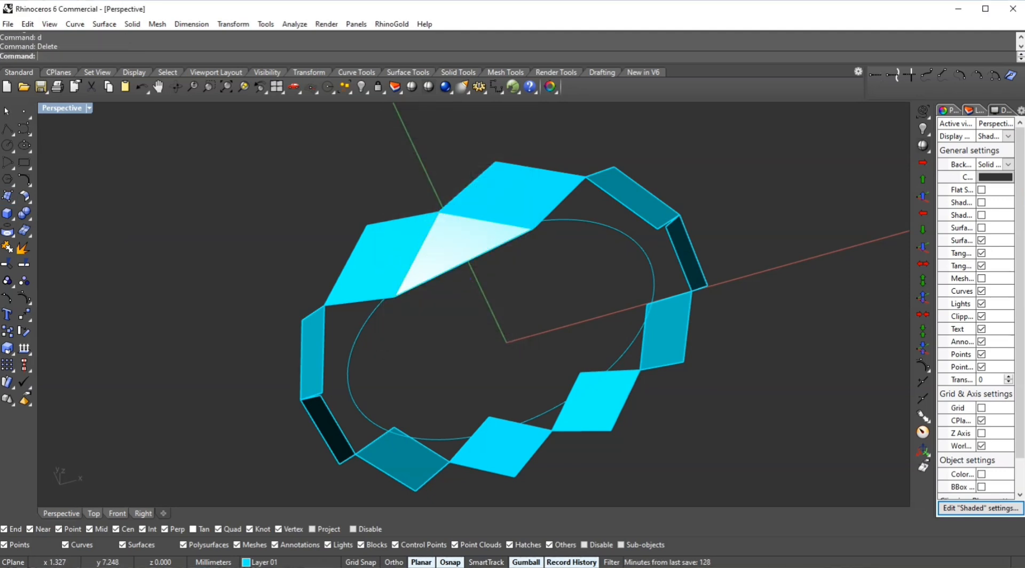
- Polar-array the triangle surface around the origin with ten items over 360 degrees in the Front view
{"action": "left_click", "coordinate": [467, 236]}
{"action": "right_click_drag", "start_coordinate": [468, 235], "coordinate": [625, 200]}
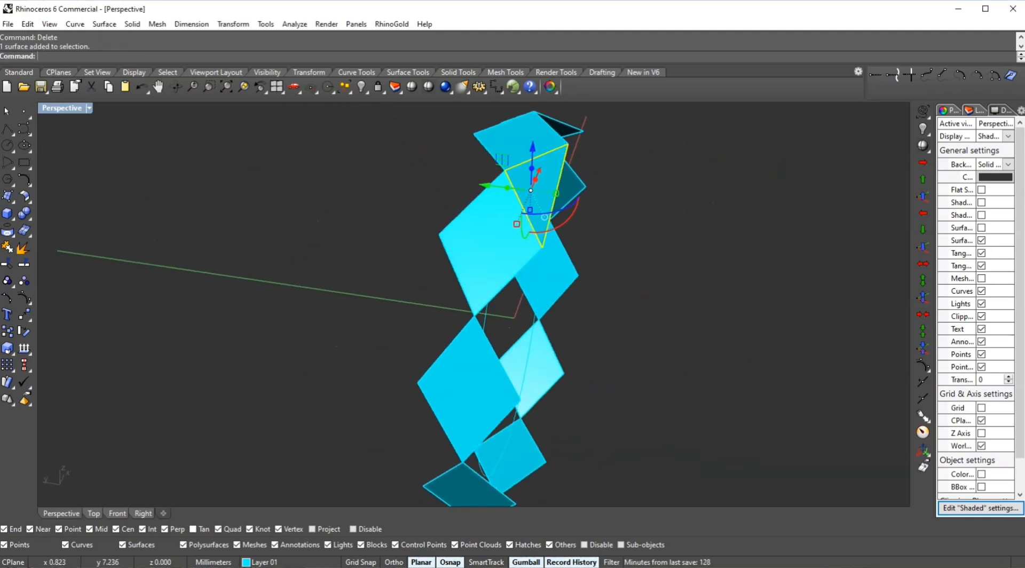
{"action": "scroll", "coordinate": [549, 184], "scroll_direction": "up", "scroll_amount": 4}
{"action": "scroll", "coordinate": [549, 184], "scroll_direction": "down", "scroll_amount": 3}
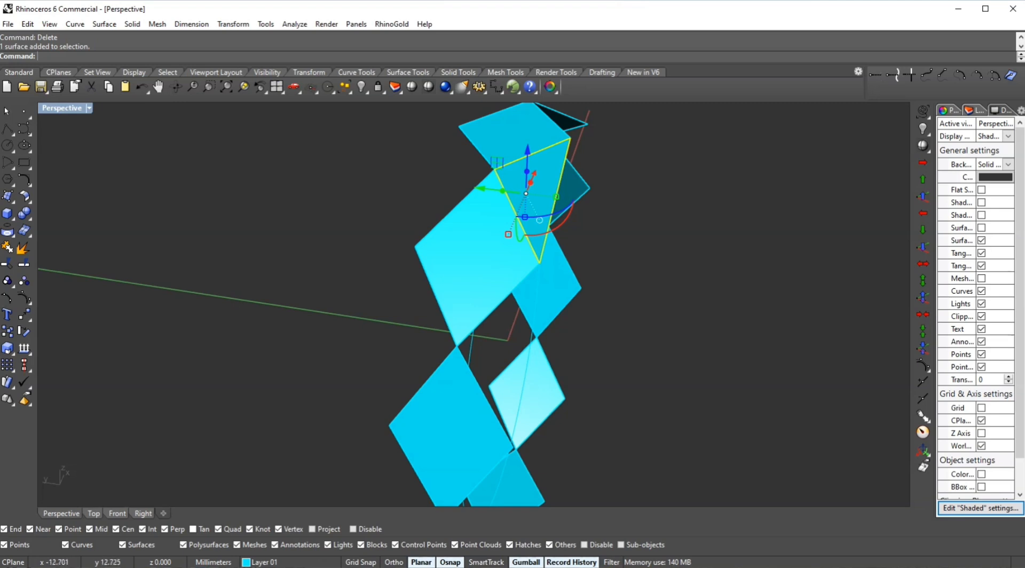
{"action": "scroll", "coordinate": [307, 296], "scroll_direction": "down", "scroll_amount": 5}
{"action": "right_click_drag", "start_coordinate": [321, 291], "coordinate": [294, 289]}
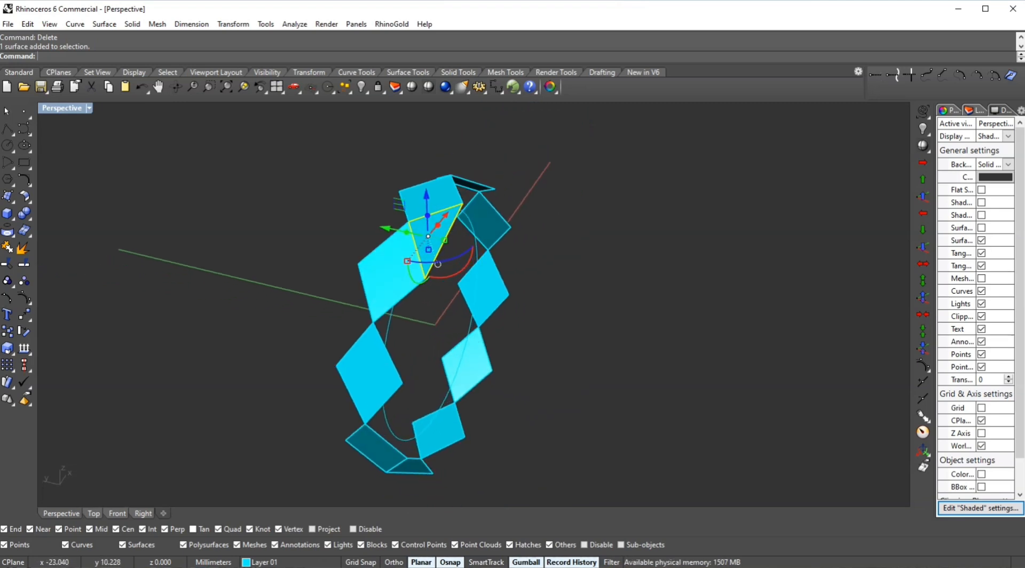
{"action": "key", "text": "ctrl+F2"}
{"action": "type", "text": "ar"}
{"action": "key", "text": "Return"}
{"action": "type", "text": "0"}
{"action": "key", "text": "Return"}
{"action": "key", "text": "Return"}
{"action": "key", "text": "Return"}
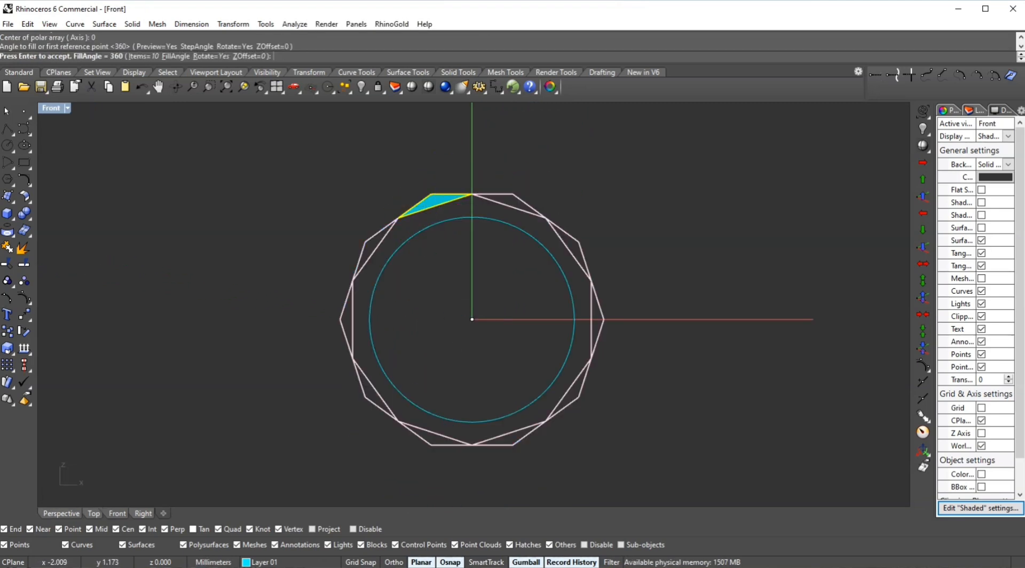
{"action": "key", "text": "Return"}
- Select all the diamond and triangle surfaces and group them
{"action": "left_click_drag", "start_coordinate": [388, 156], "coordinate": [624, 456], "text": "shift"}
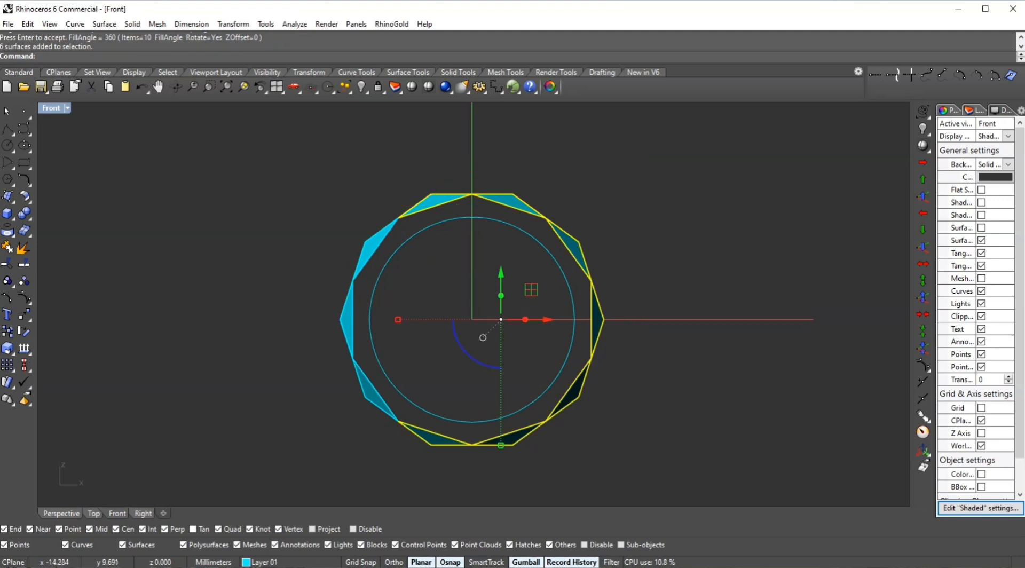
{"action": "left_click_drag", "start_coordinate": [296, 179], "coordinate": [452, 465], "text": "shift"}
{"action": "type", "text": "g"}
{"action": "key", "text": "Return"}
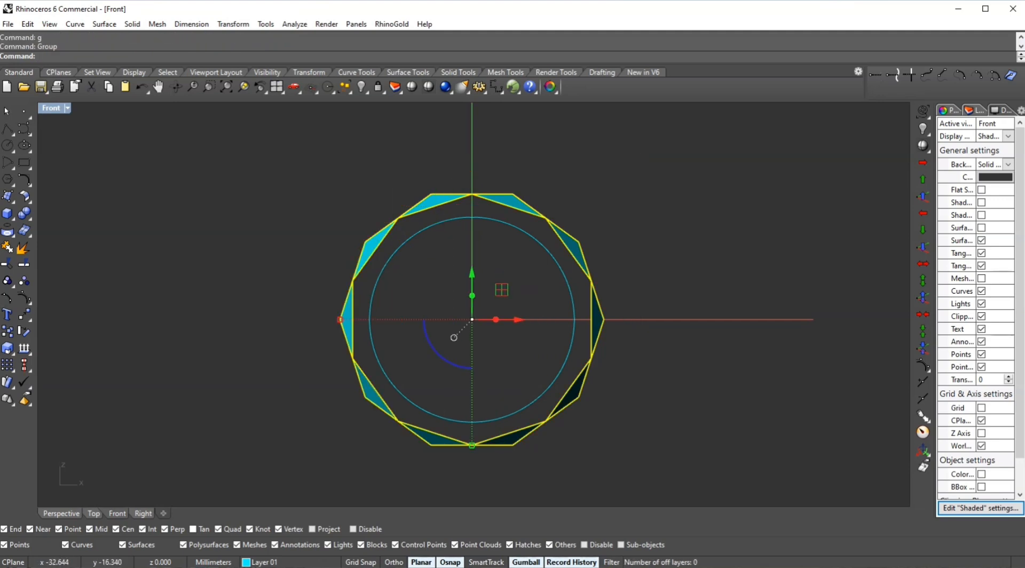
- Move the ten triangle surfaces to Layer 04
{"action": "key", "text": "ctrl+F4"}
{"action": "right_click_drag", "start_coordinate": [603, 278], "coordinate": [470, 294]}
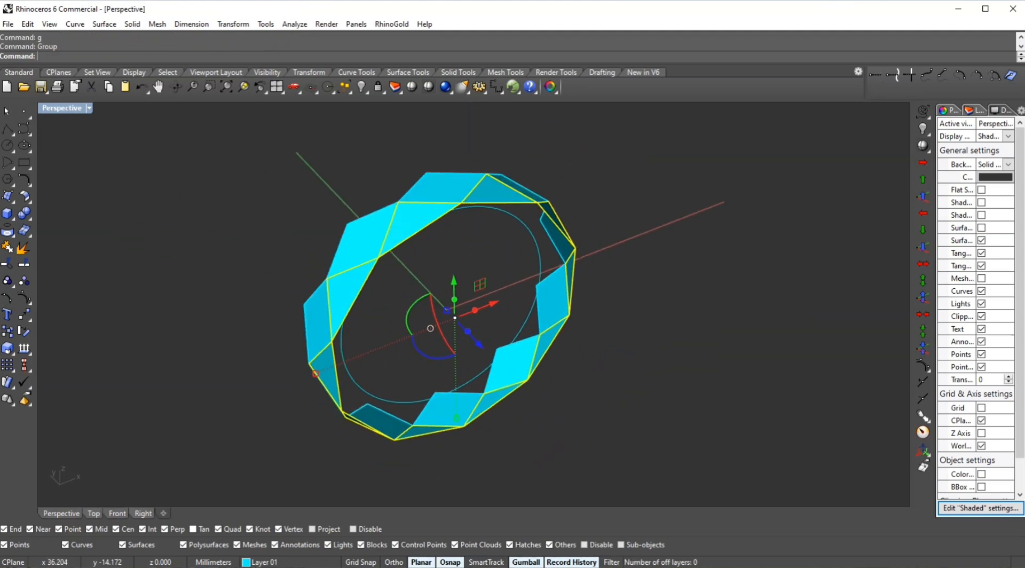
{"action": "left_click", "coordinate": [974, 110]}
{"action": "right_click", "coordinate": [972, 184]}
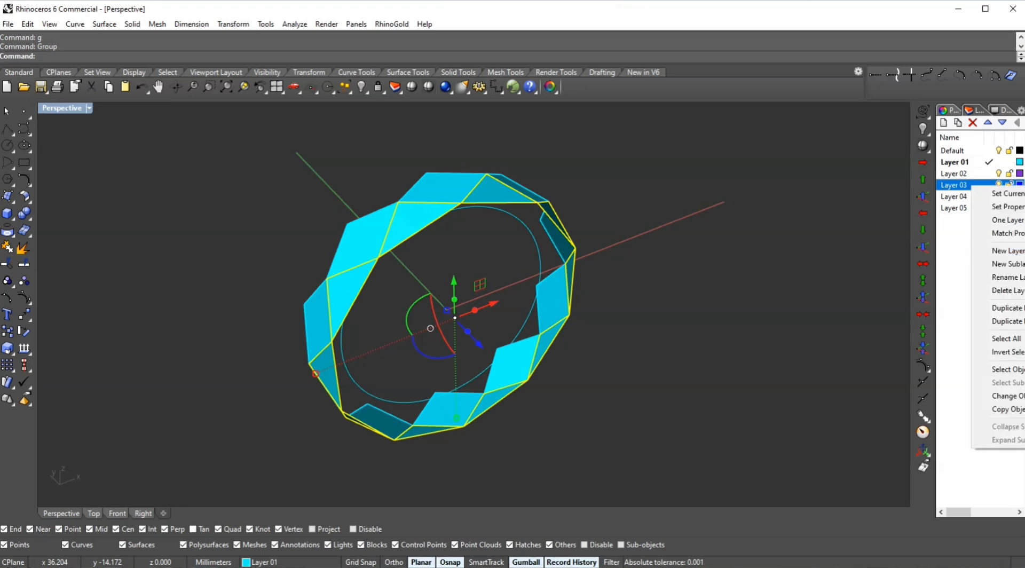
{"action": "right_click", "coordinate": [955, 198]}
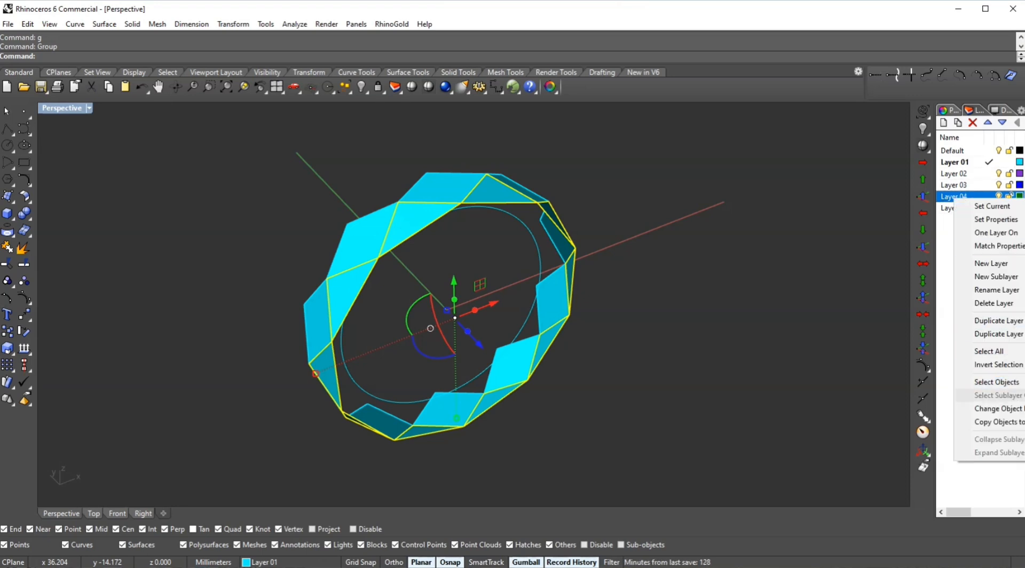
{"action": "left_click", "coordinate": [997, 409]}
{"action": "right_click_drag", "start_coordinate": [694, 256], "coordinate": [667, 315]}
{"action": "key", "text": "Escape"}
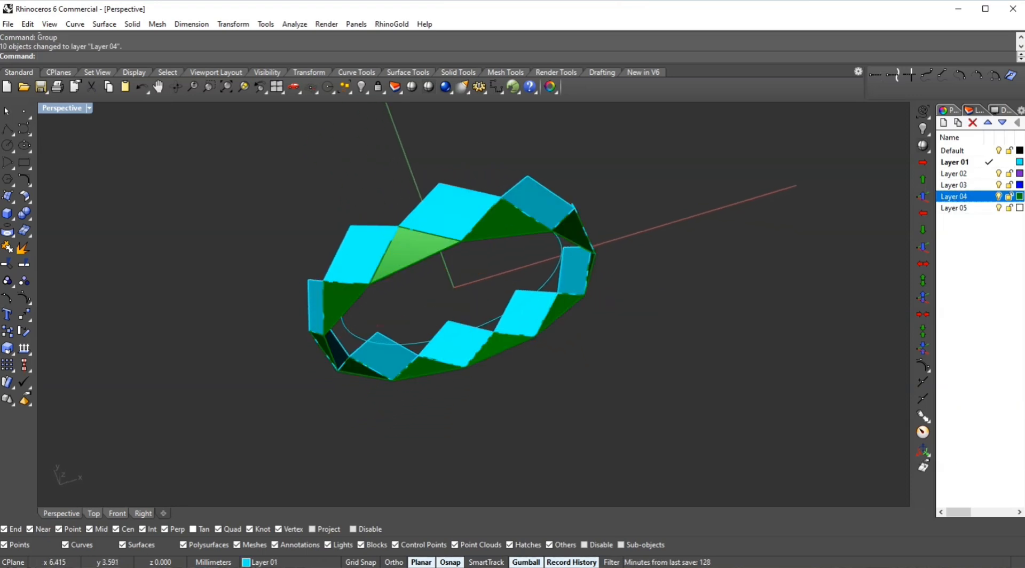
- Mirror the ring surfaces as a copy across a horizontal plane through the origin along the X axis
{"action": "left_click", "coordinate": [525, 224]}
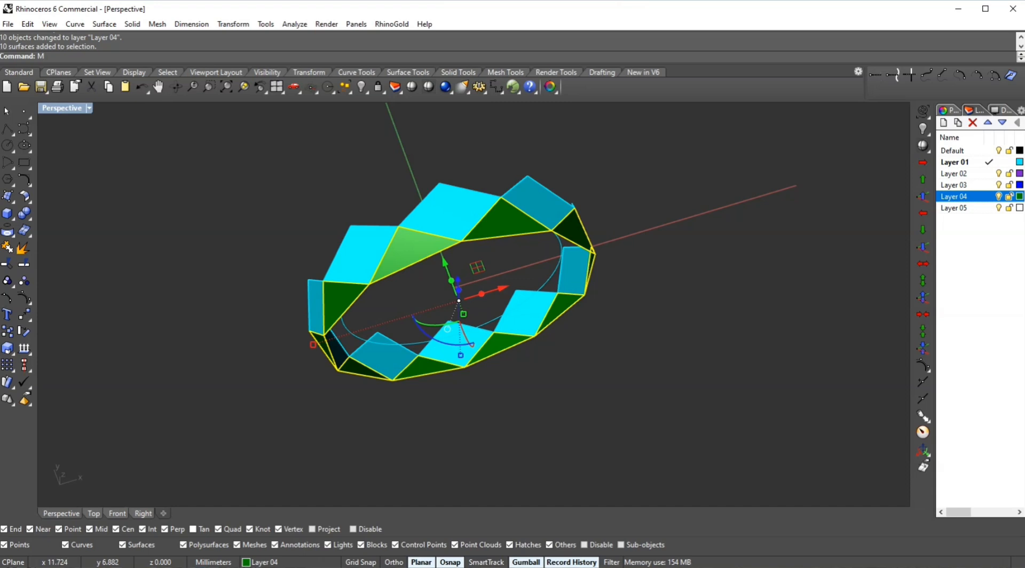
{"action": "key", "text": "BackSpace"}
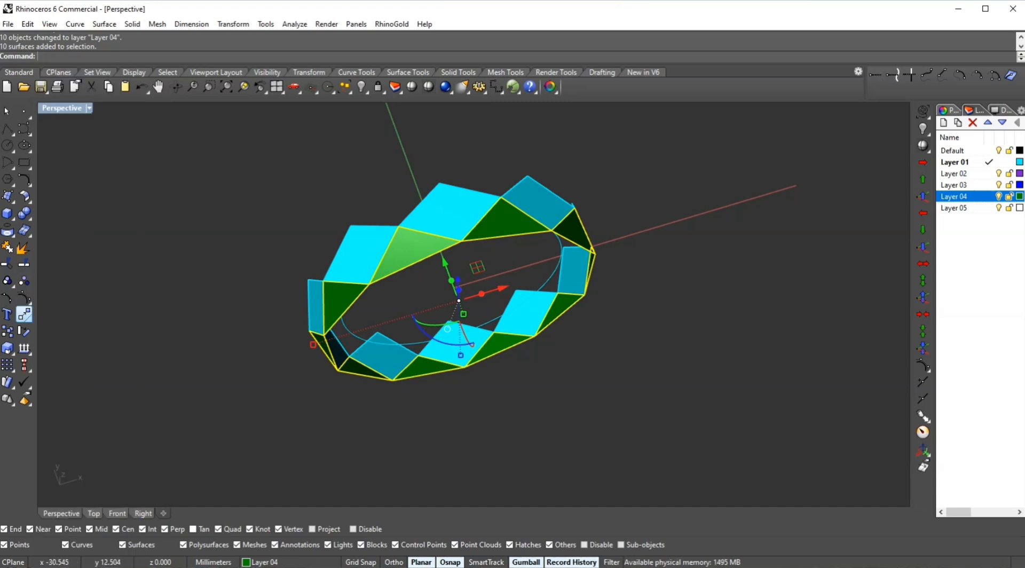
{"action": "left_click", "coordinate": [27, 317]}
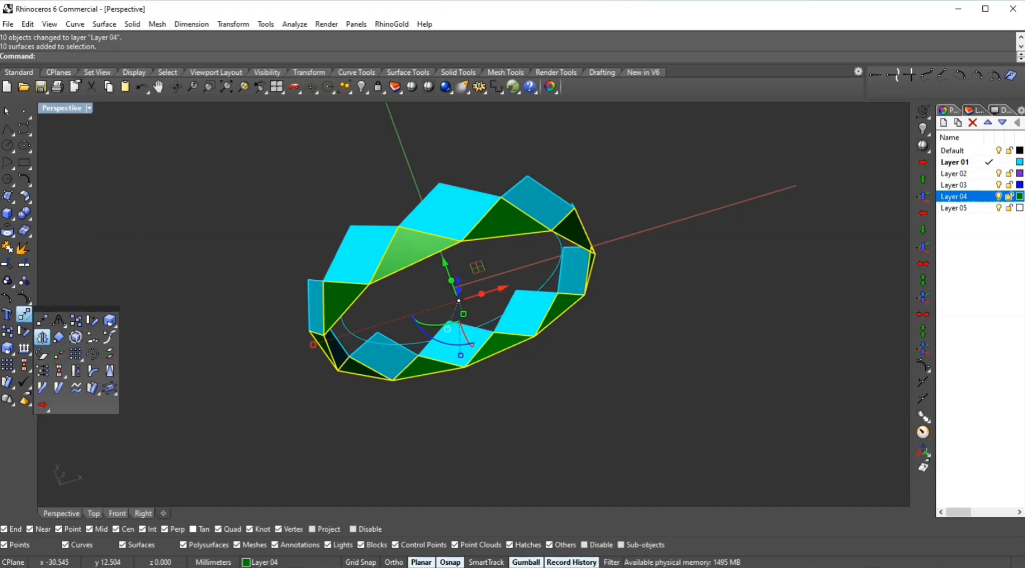
{"action": "left_click", "coordinate": [43, 337]}
{"action": "type", "text": "0"}
{"action": "key", "text": "Return"}
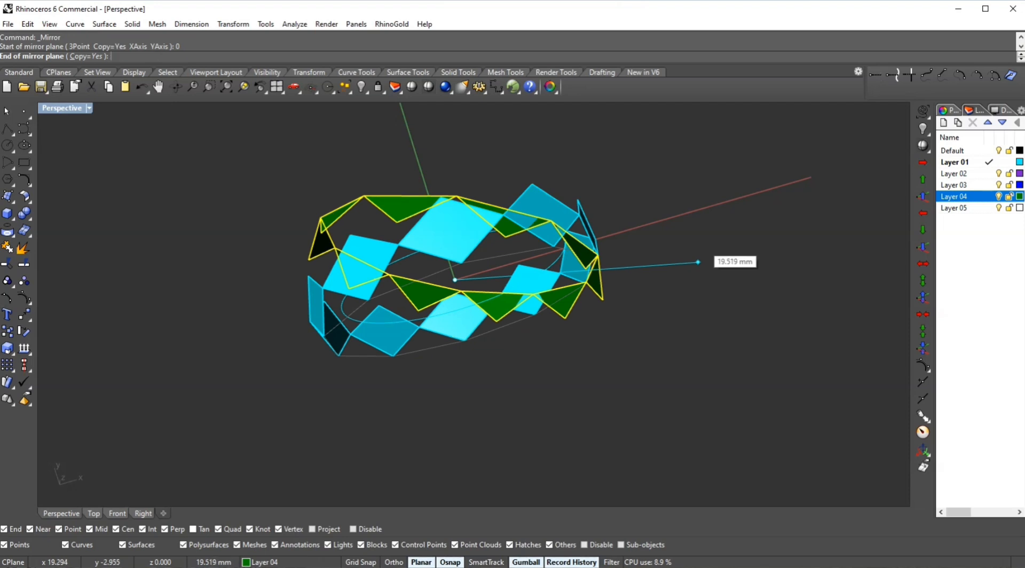
{"action": "key", "text": "F8"}
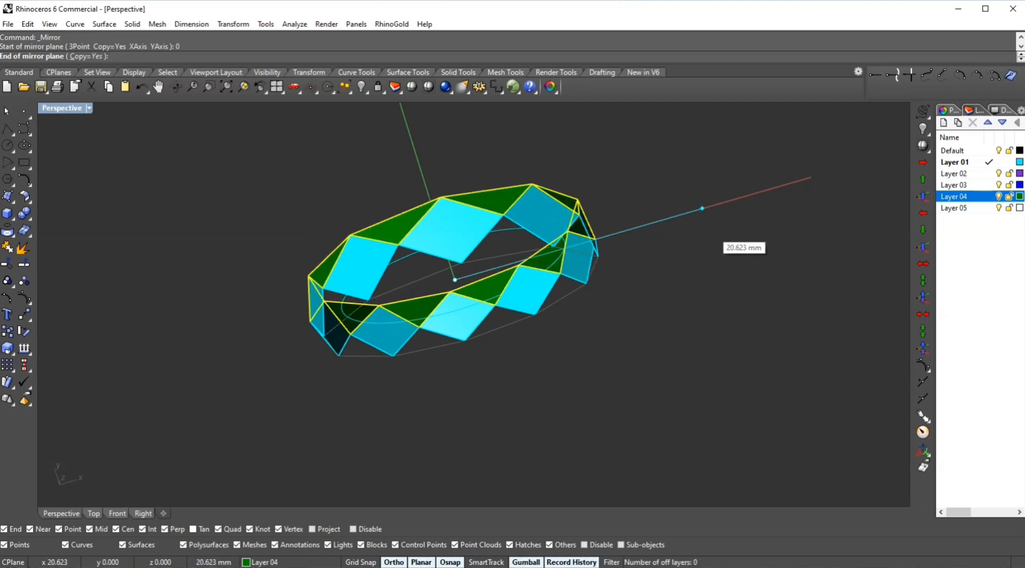
{"action": "left_click", "coordinate": [713, 238], "text": "shift"}
{"action": "left_click", "coordinate": [730, 241]}
{"action": "right_click_drag", "start_coordinate": [732, 241], "coordinate": [539, 131]}
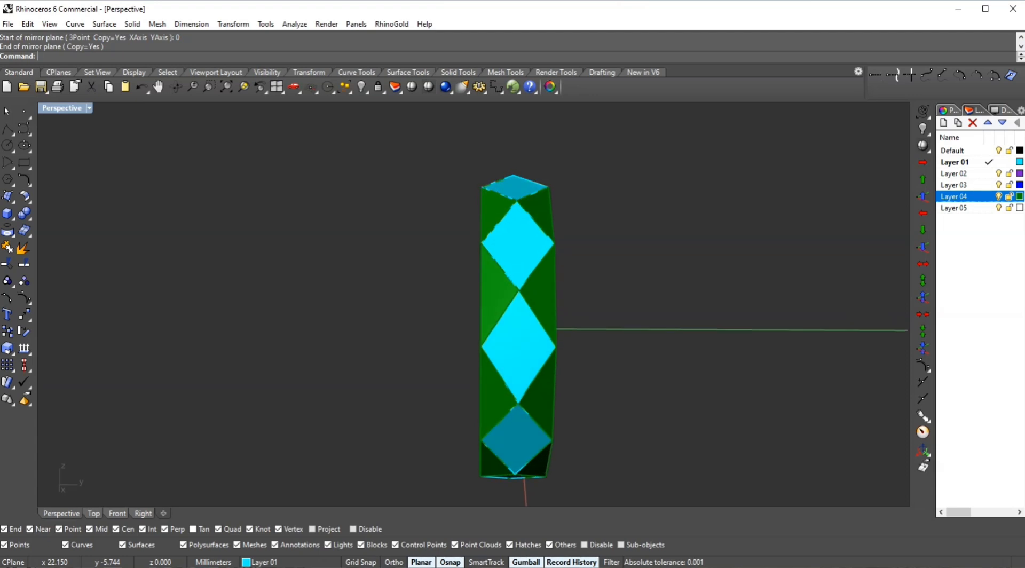
{"action": "right_click_drag", "start_coordinate": [515, 315], "coordinate": [694, 350]}
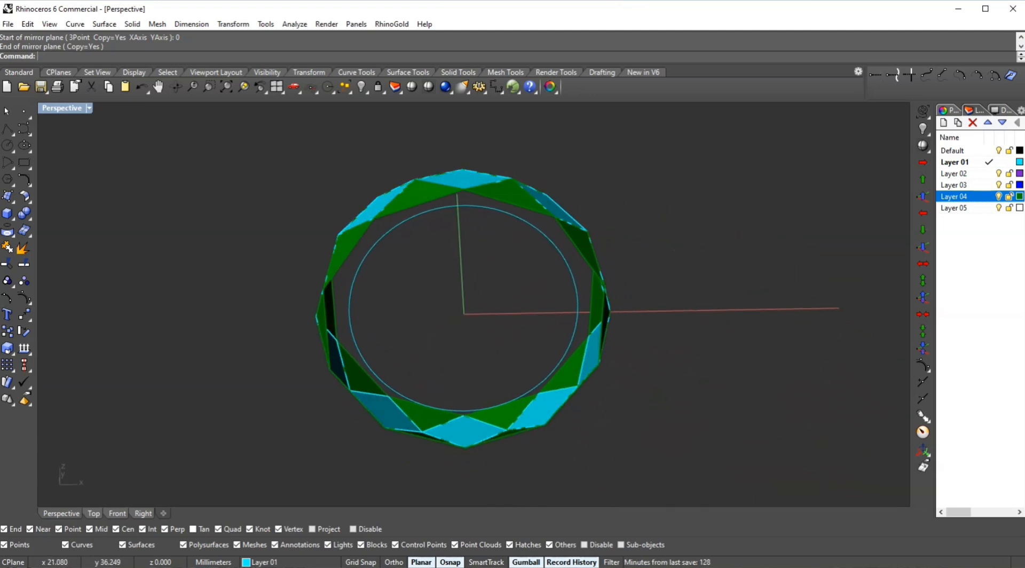
- Select all the surfaces and join them into one polysurface
{"action": "left_click_drag", "start_coordinate": [657, 158], "coordinate": [309, 450]}
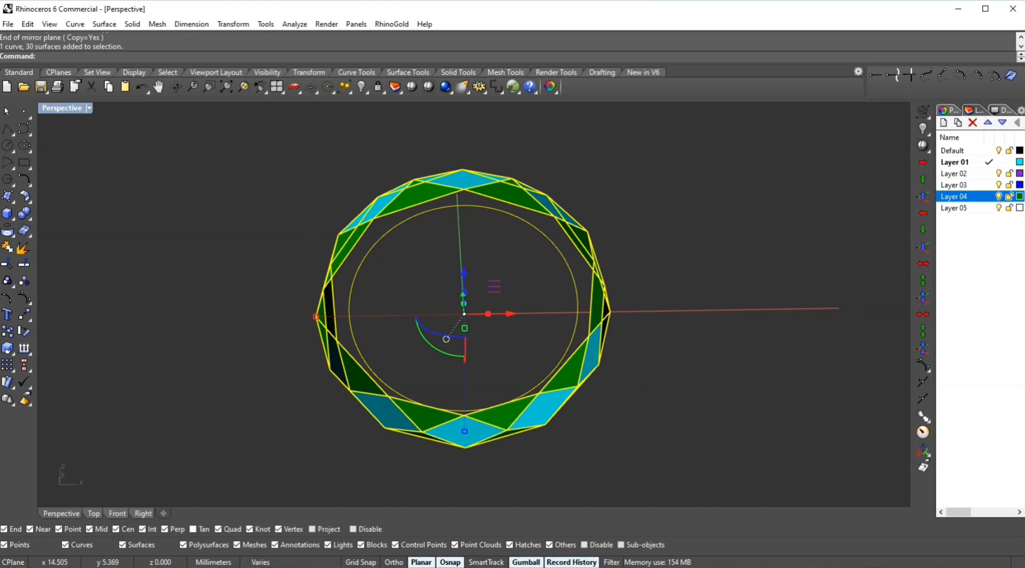
{"action": "key", "text": "ctrl+j"}
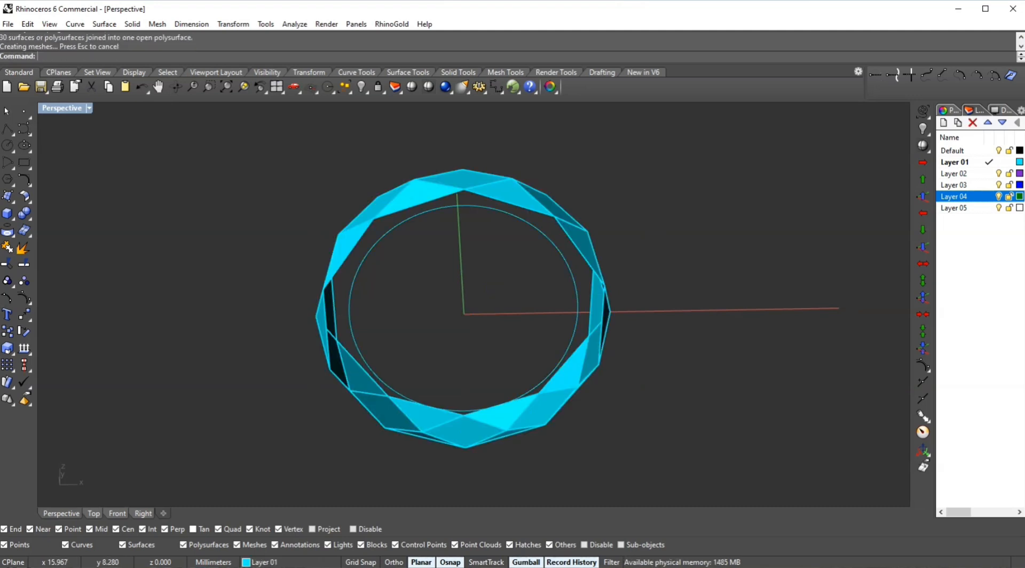
{"action": "left_click", "coordinate": [573, 275]}
{"action": "right_click_drag", "start_coordinate": [629, 280], "coordinate": [571, 233]}
{"action": "key", "text": "Escape"}
{"action": "left_click", "coordinate": [574, 230]}
{"action": "key", "text": "Escape"}
{"action": "scroll", "coordinate": [589, 242], "scroll_direction": "up", "scroll_amount": 2}
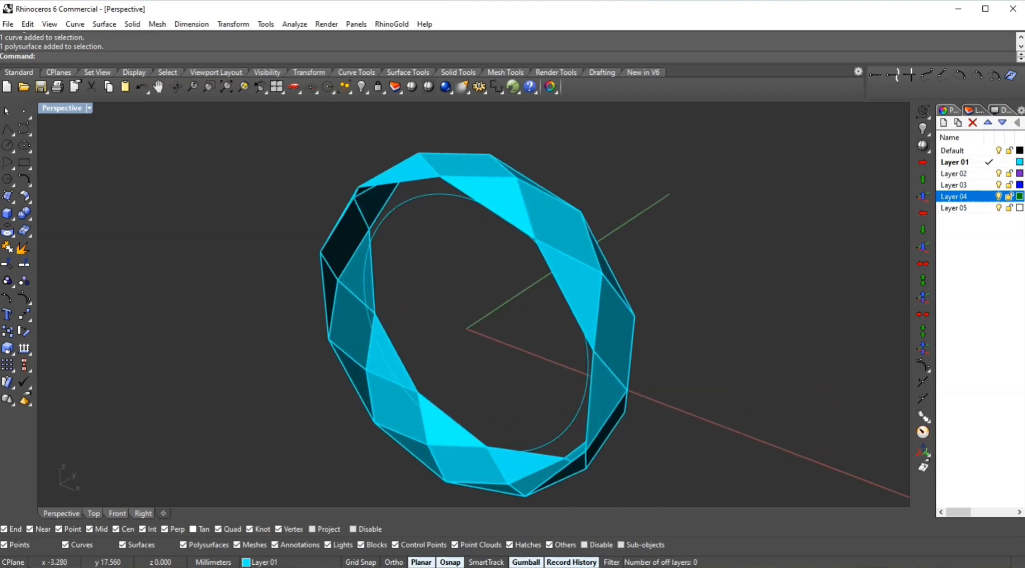
{"action": "scroll", "coordinate": [456, 257], "scroll_direction": "down", "scroll_amount": 3}
- Cap the open ends of the ring polysurface to close it
{"action": "left_click", "coordinate": [586, 306]}
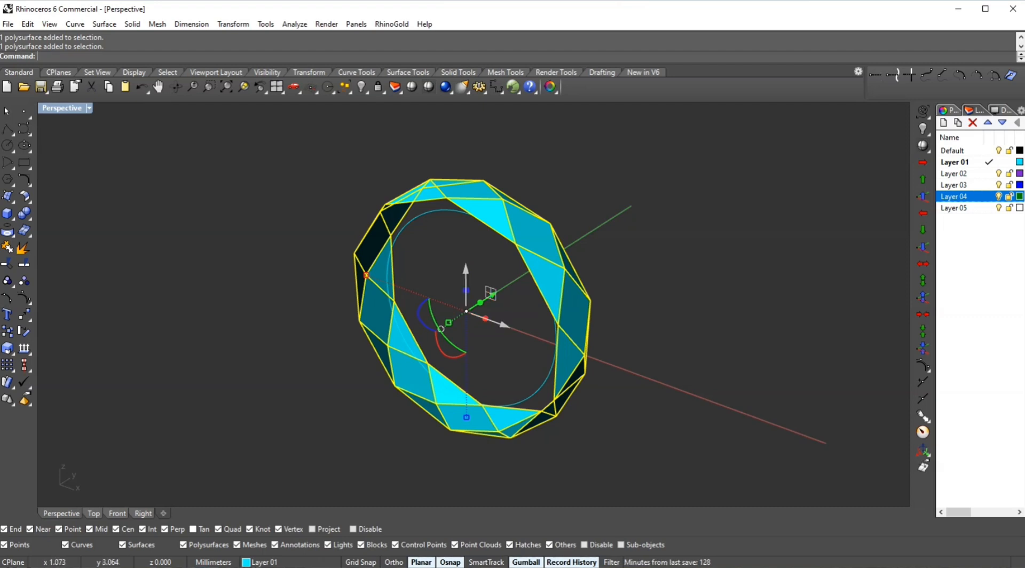
{"action": "right_click_drag", "start_coordinate": [542, 291], "coordinate": [489, 315]}
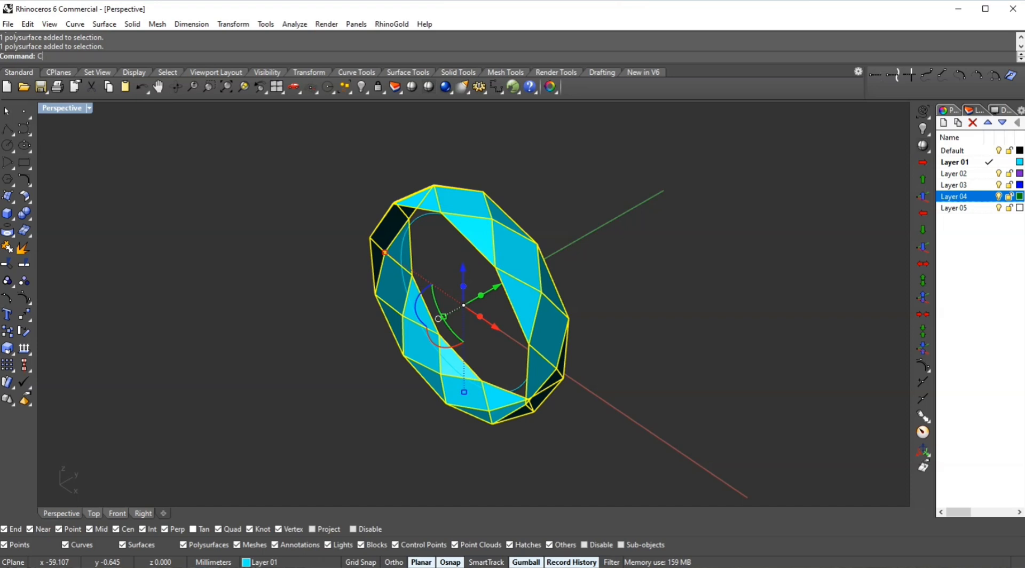
{"action": "type", "text": "p"}
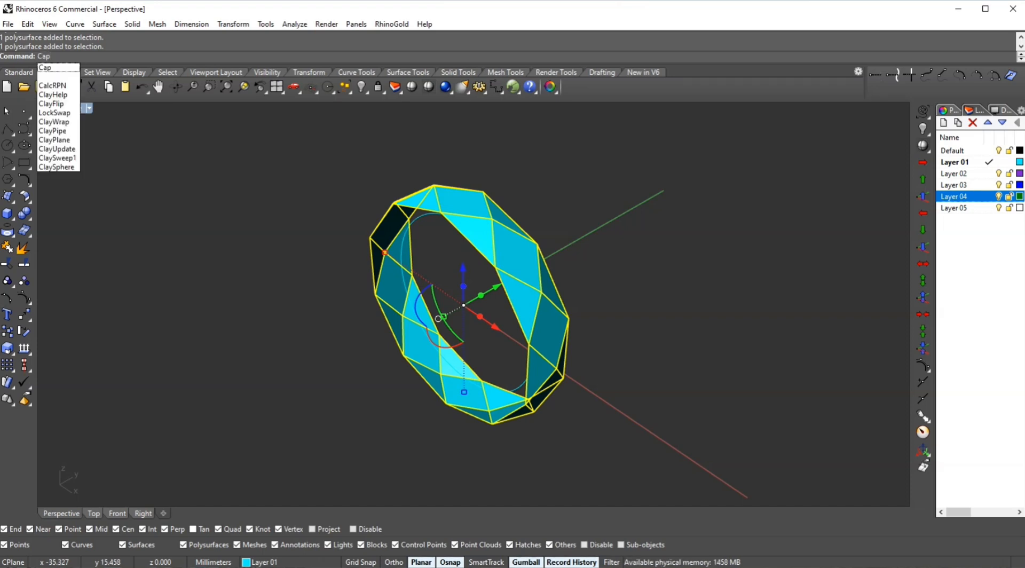
{"action": "key", "text": "Return"}
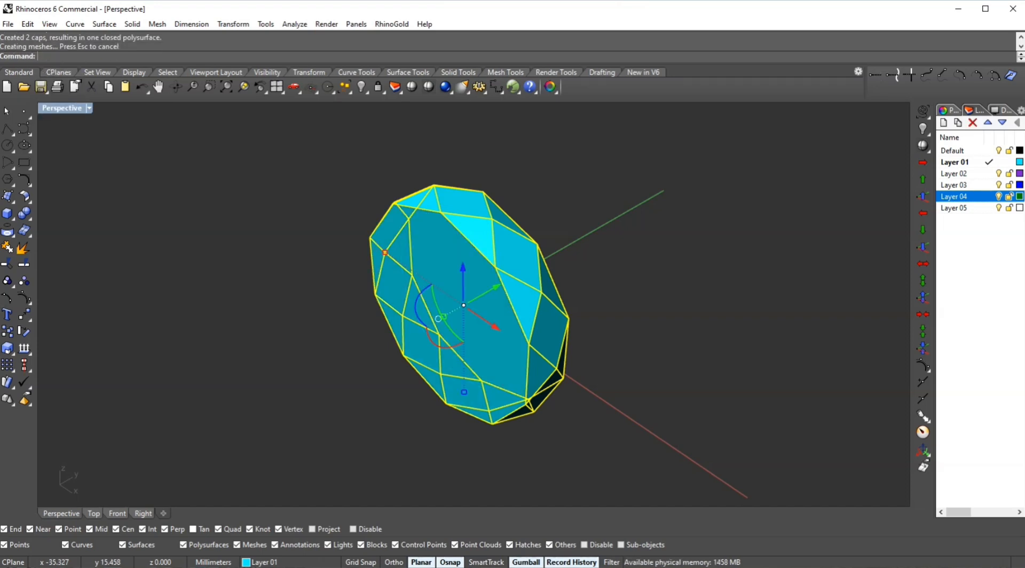
- Switch the Front view to wireframe and back to shaded to inspect the capped ring
{"action": "mouse_move", "coordinate": [507, 281]}
{"action": "right_mouse_down"}
{"action": "mouse_move", "coordinate": [779, 289]}
{"action": "mouse_move", "coordinate": [473, 278]}
{"action": "mouse_move", "coordinate": [526, 288]}
{"action": "right_mouse_up"}
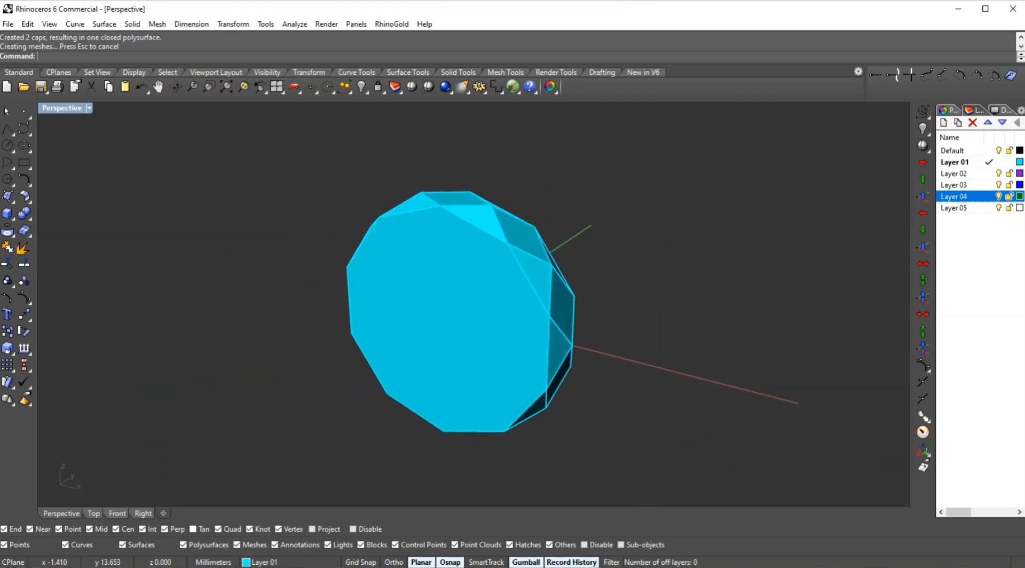
{"action": "left_click", "coordinate": [520, 299]}
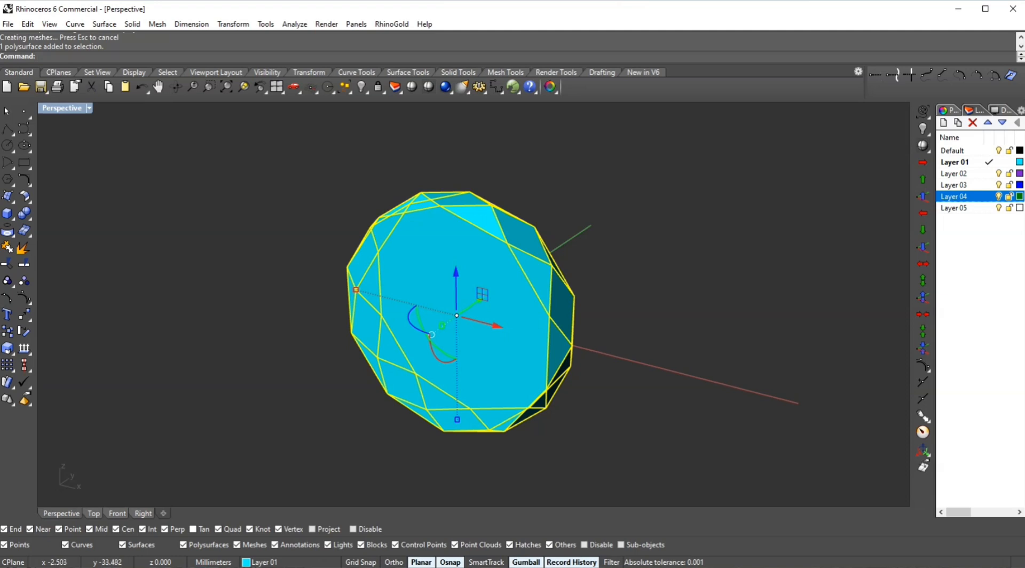
{"action": "left_click", "coordinate": [117, 513]}
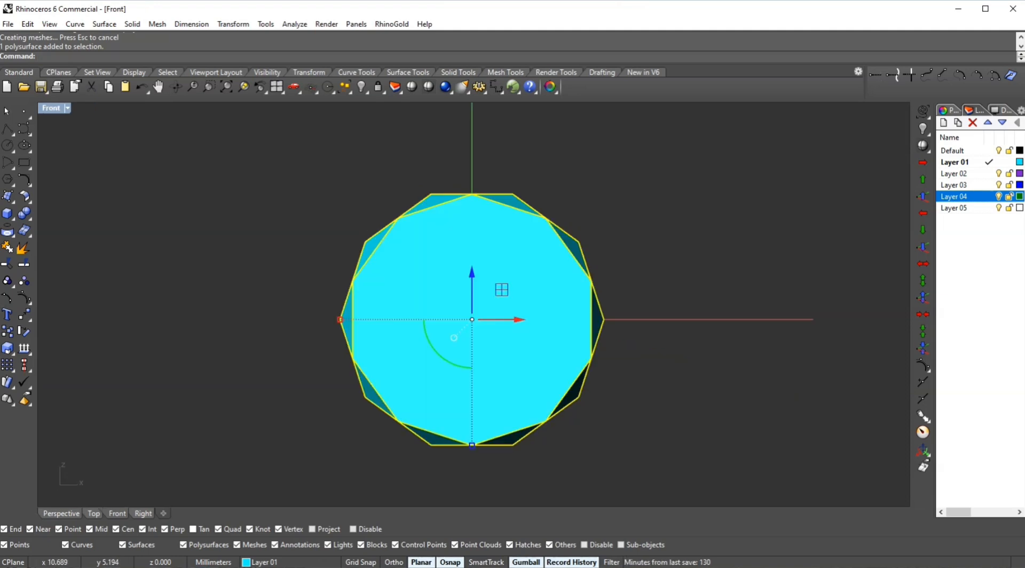
{"action": "middle_click", "coordinate": [593, 263]}
{"action": "right_click", "coordinate": [593, 263]}
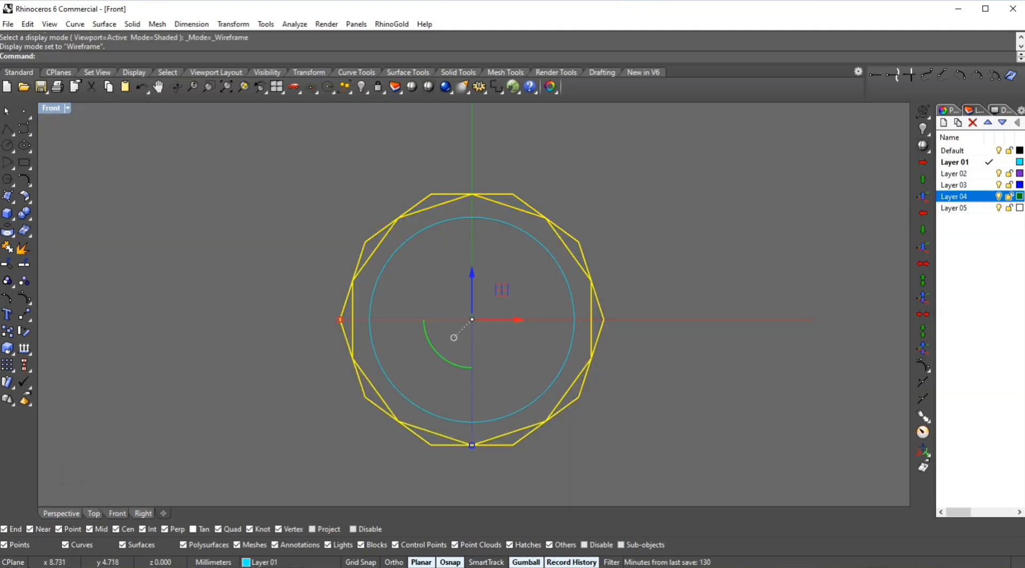
{"action": "left_click", "coordinate": [557, 262]}
{"action": "middle_click", "coordinate": [636, 241]}
{"action": "left_click", "coordinate": [636, 241]}
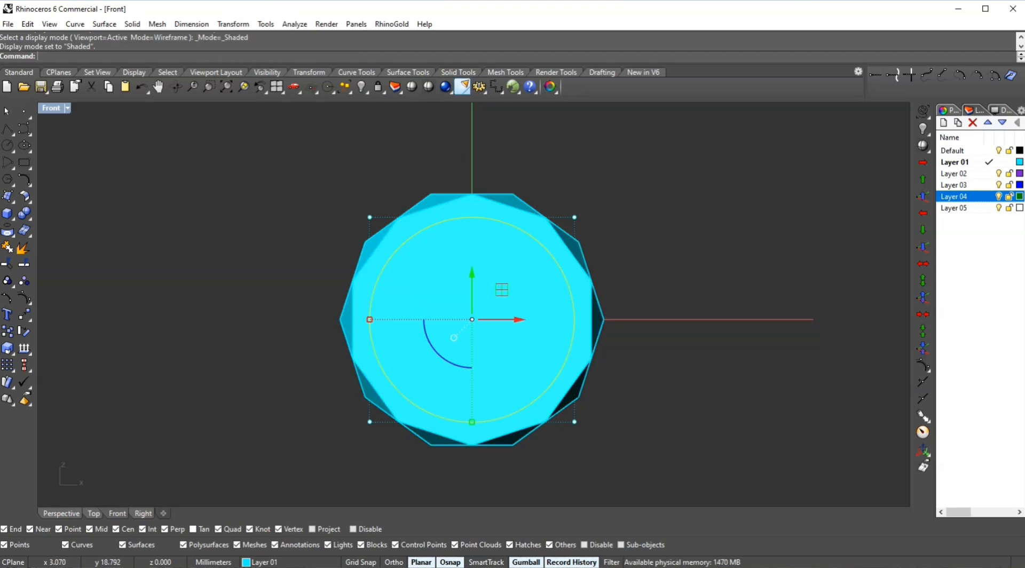
- Trim away the cap faces inside the inner circle to open the ring's finger hole
{"action": "right_click", "coordinate": [429, 87]}
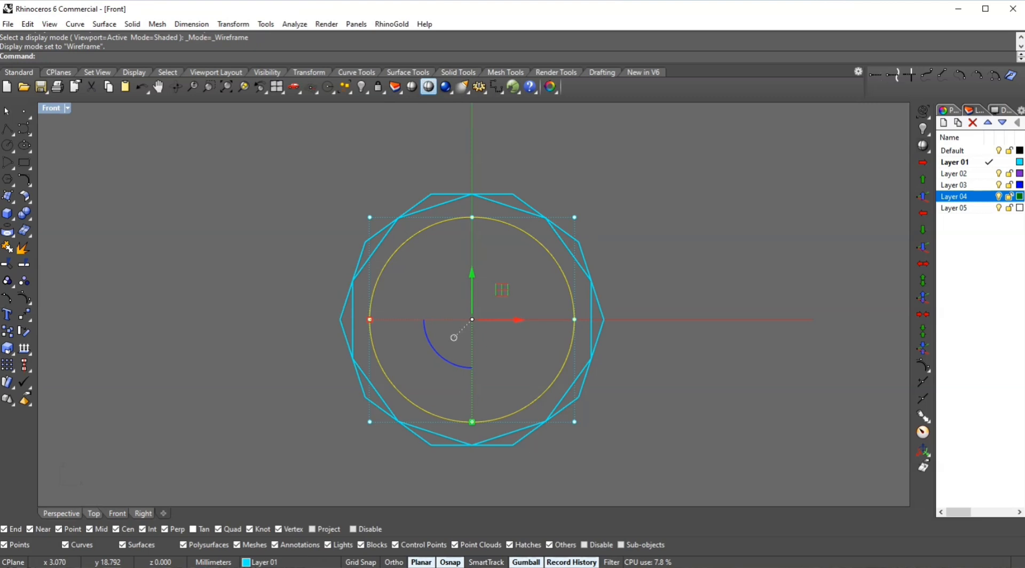
{"action": "left_click", "coordinate": [429, 86]}
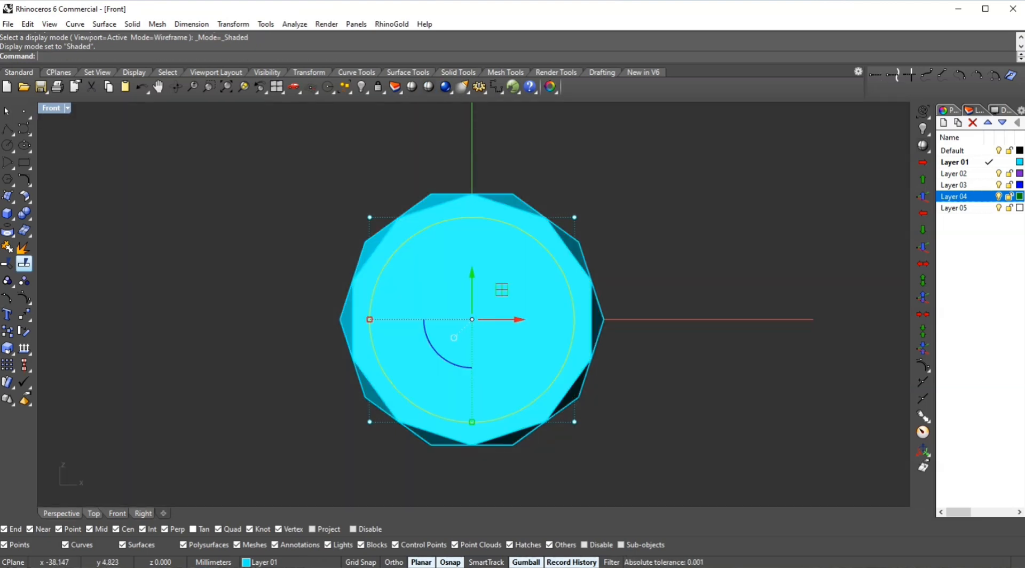
{"action": "left_click", "coordinate": [8, 264]}
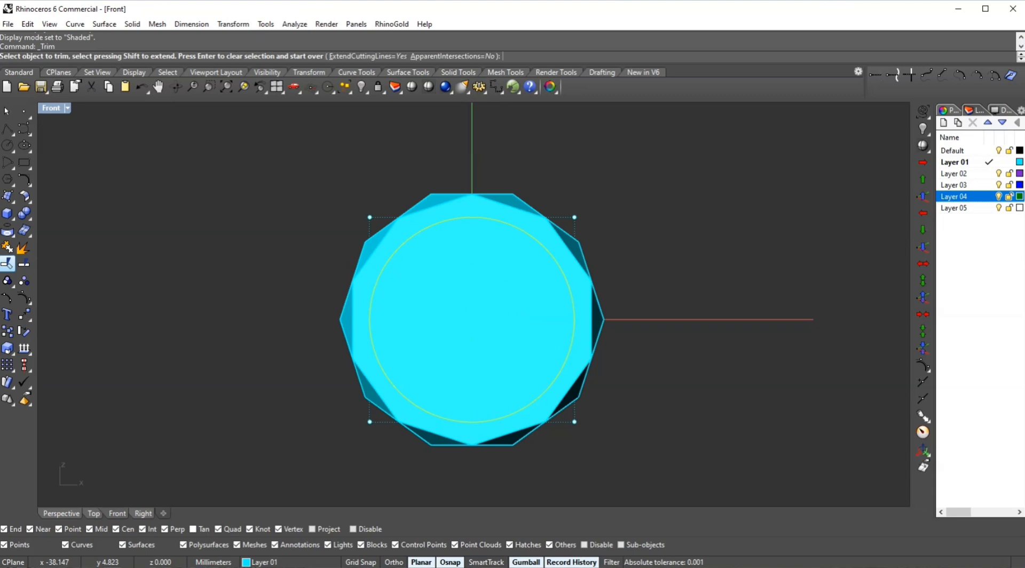
{"action": "left_click", "coordinate": [465, 221]}
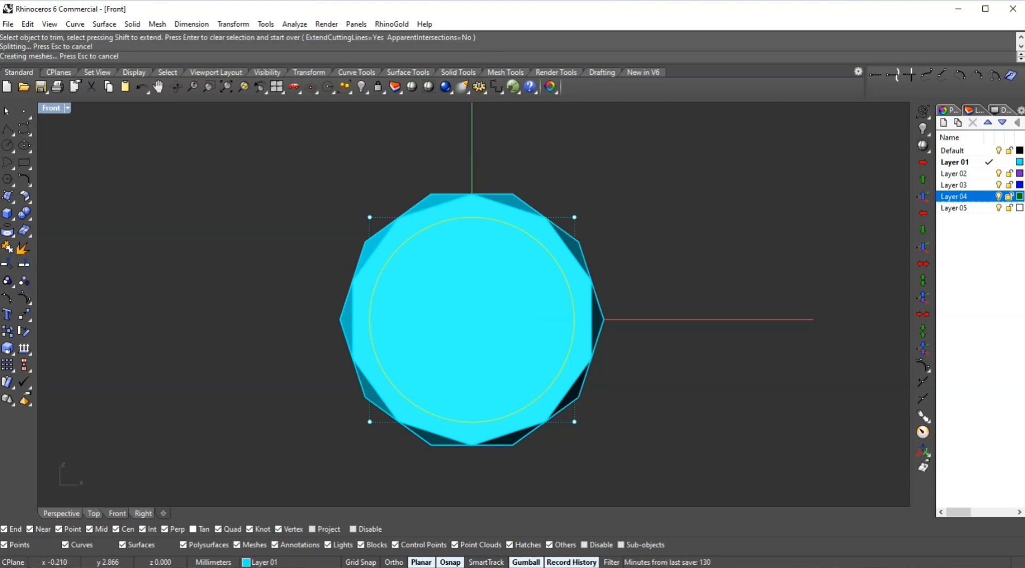
{"action": "left_click", "coordinate": [465, 221]}
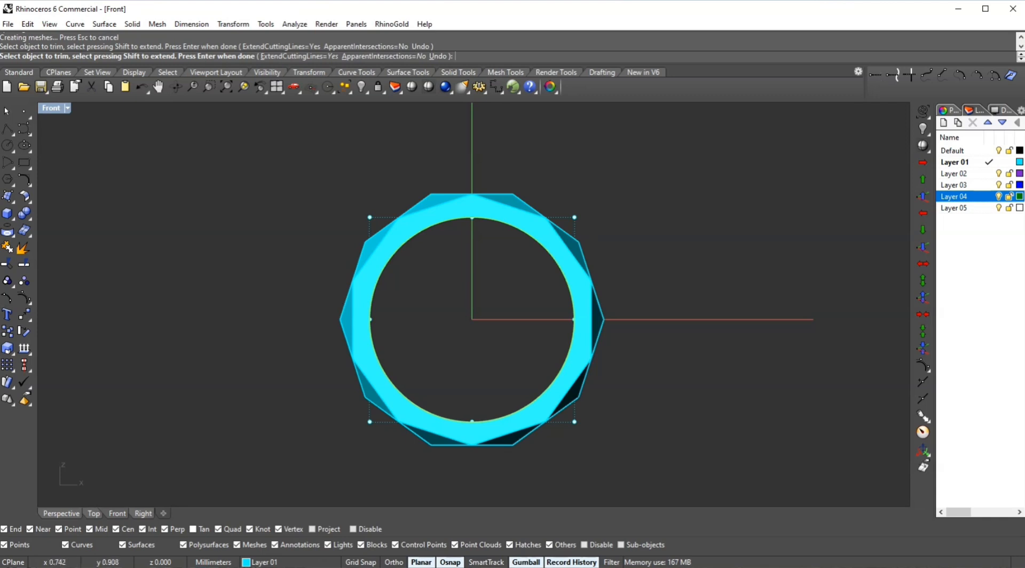
{"action": "left_click", "coordinate": [480, 316]}
{"action": "key", "text": "Return"}
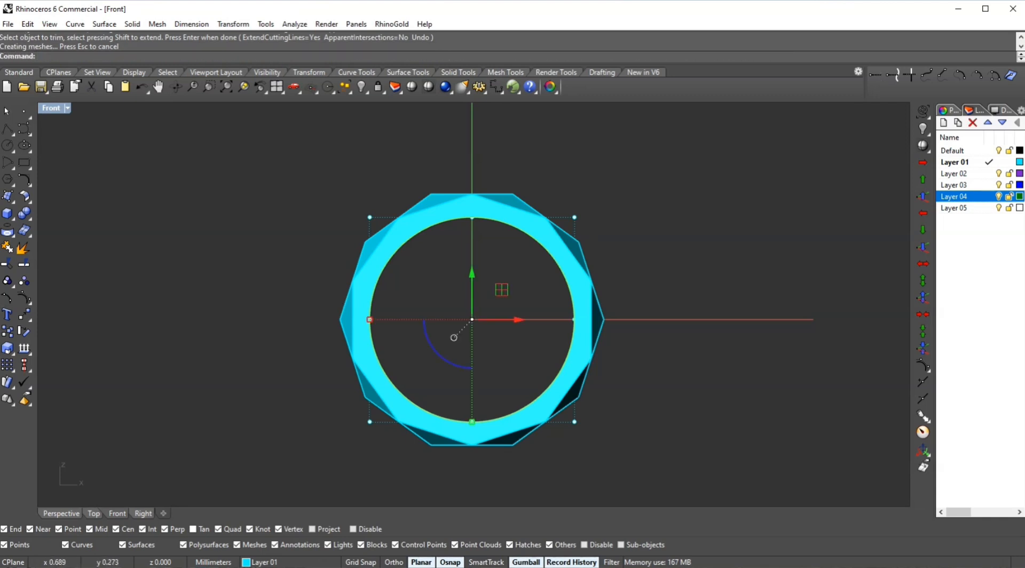
- In the maximized Perspective view, offset the ring polysurface as a solid 0.5 mm thick with OffsetSrf
{"action": "key", "text": "ctrl+F4"}
{"action": "key", "text": "Escape"}
{"action": "right_click_drag", "start_coordinate": [609, 281], "coordinate": [480, 312]}
{"action": "scroll", "coordinate": [454, 299], "scroll_direction": "up", "scroll_amount": 3}
{"action": "left_click", "coordinate": [529, 341]}
{"action": "right_click_drag", "start_coordinate": [529, 341], "coordinate": [625, 330]}
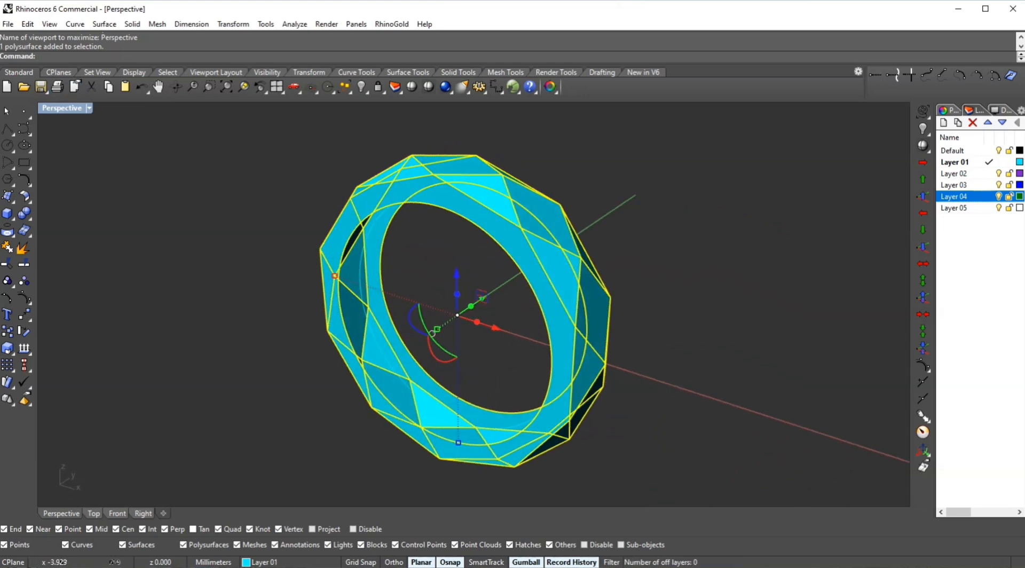
{"action": "left_click", "coordinate": [635, 321]}
{"action": "right_click_drag", "start_coordinate": [635, 320], "coordinate": [531, 330]}
{"action": "left_click", "coordinate": [539, 331]}
{"action": "scroll", "coordinate": [510, 257], "scroll_direction": "down", "scroll_amount": 1}
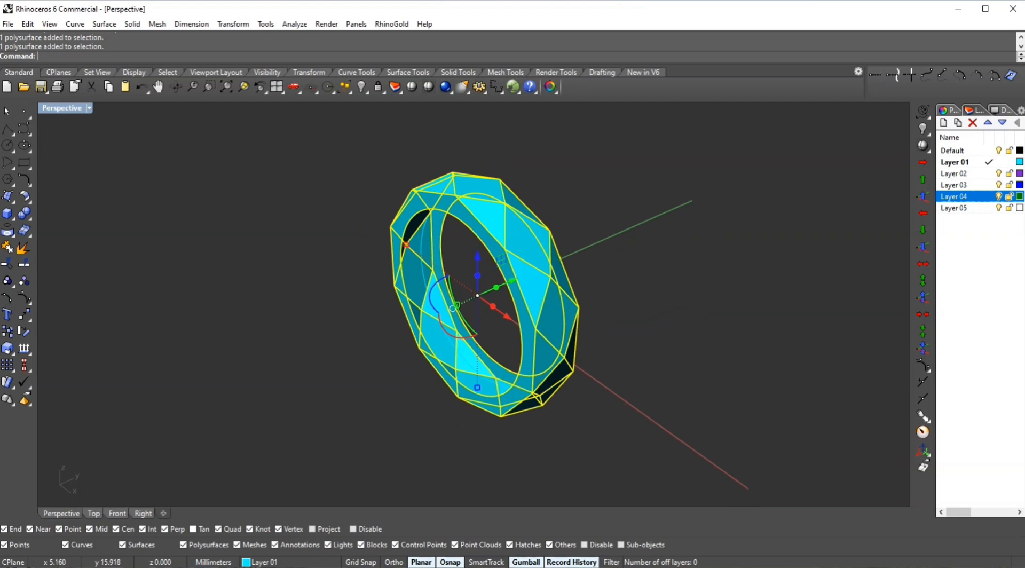
{"action": "right_click_drag", "start_coordinate": [631, 264], "coordinate": [641, 256]}
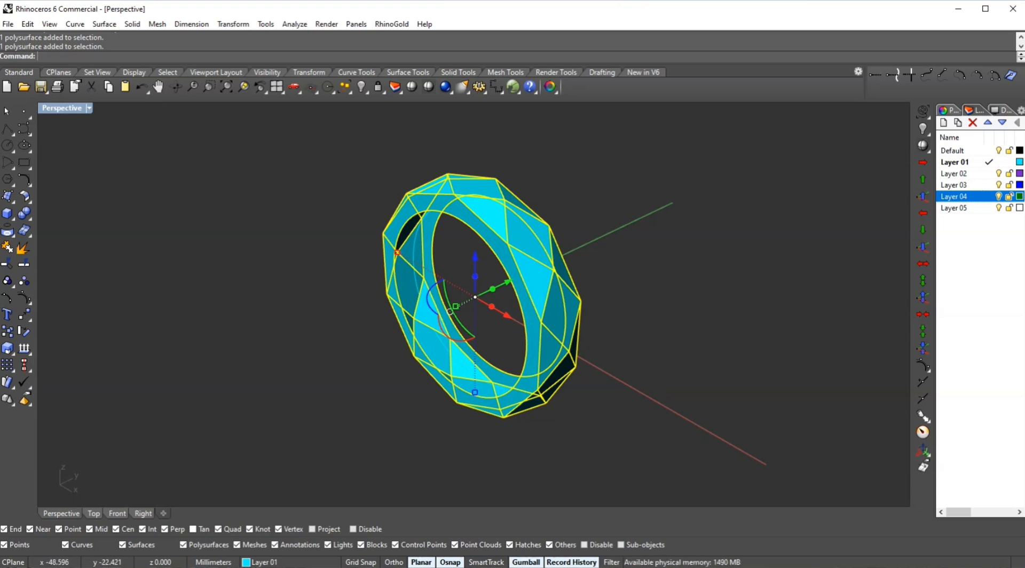
{"action": "left_click", "coordinate": [25, 197]}
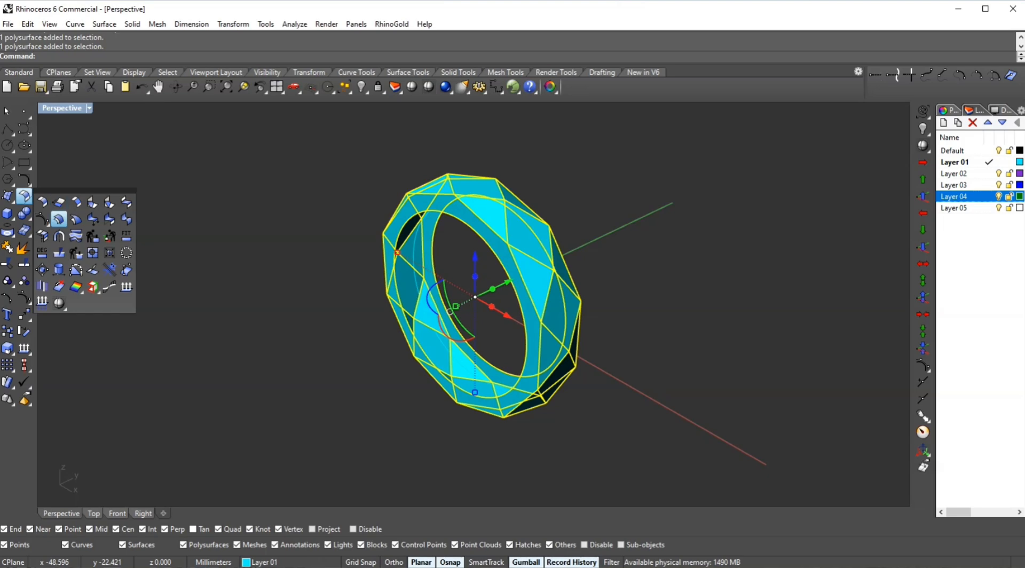
{"action": "left_click", "coordinate": [59, 219]}
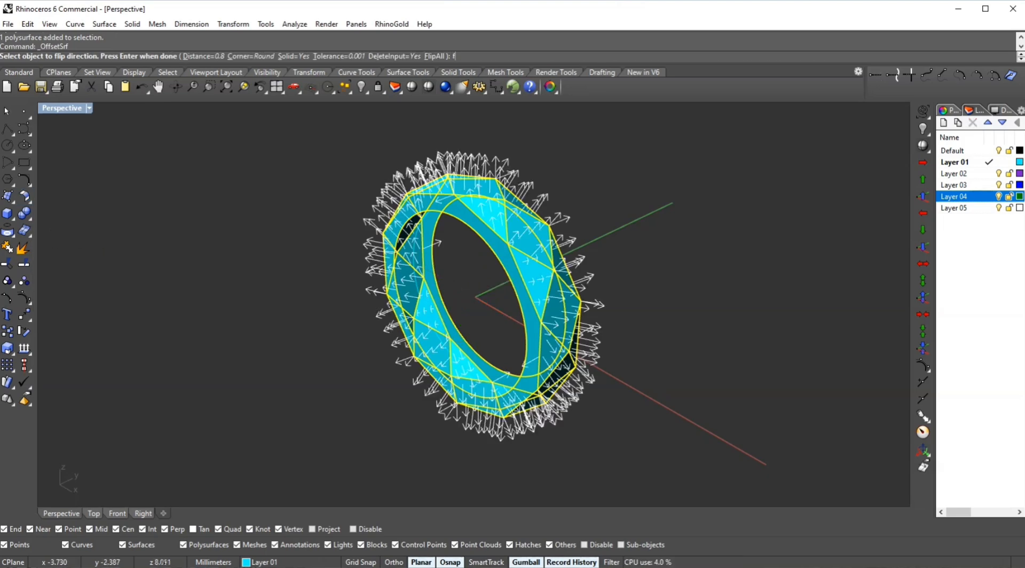
{"action": "key", "text": "Return"}
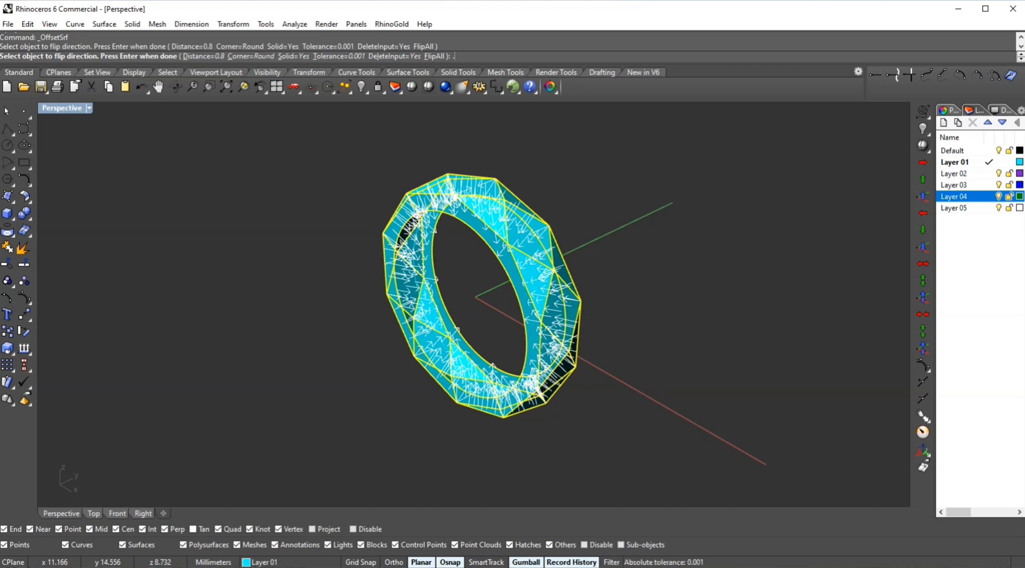
{"action": "key", "text": "Return"}
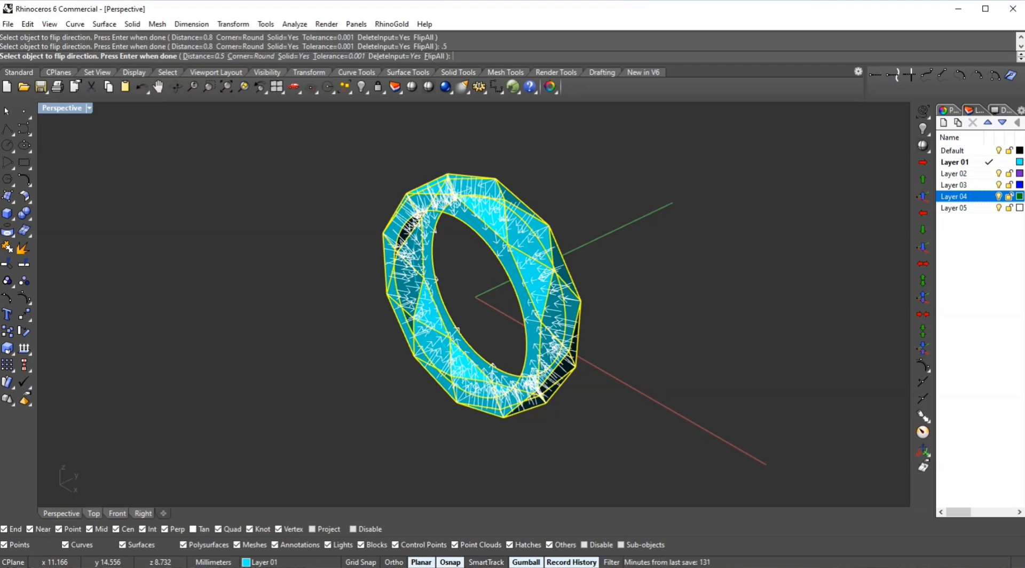
{"action": "key", "text": "Return"}
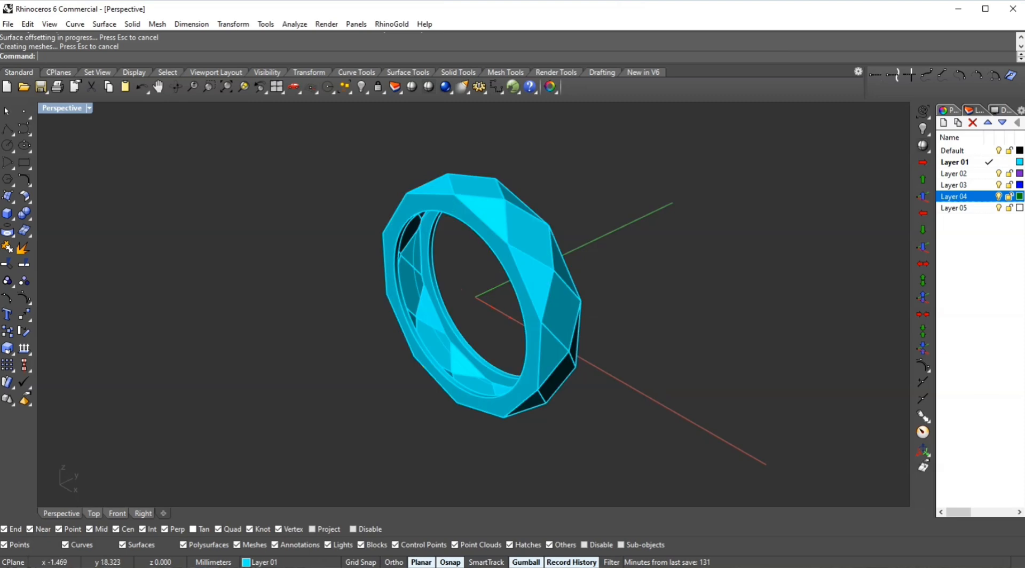
- Run ShowEdges on the ring to check for naked or non-manifold edges, then close the analysis
{"action": "right_click_drag", "start_coordinate": [466, 330], "coordinate": [602, 305]}
{"action": "left_click", "coordinate": [557, 302]}
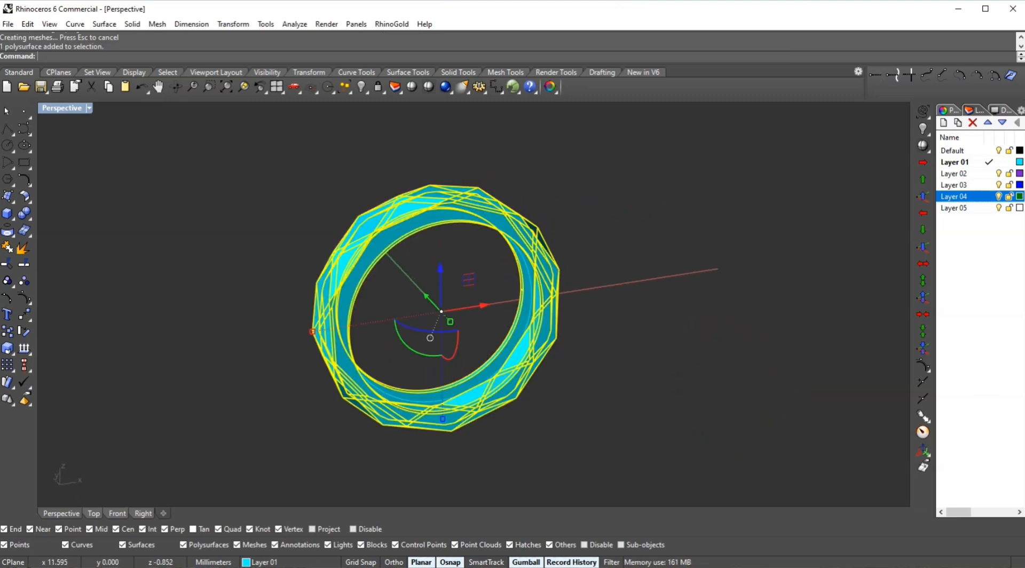
{"action": "type", "text": "Show"}
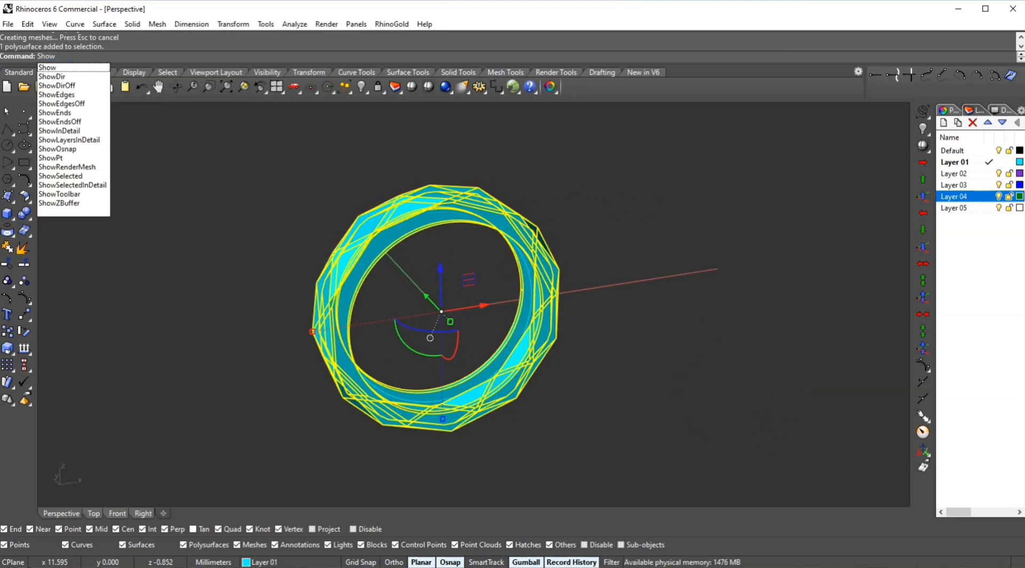
{"action": "key", "text": "Down"}
{"action": "key", "text": "Down"}
{"action": "key", "text": "Down"}
{"action": "key", "text": "Down"}
{"action": "key", "text": "Up"}
{"action": "key", "text": "Return"}
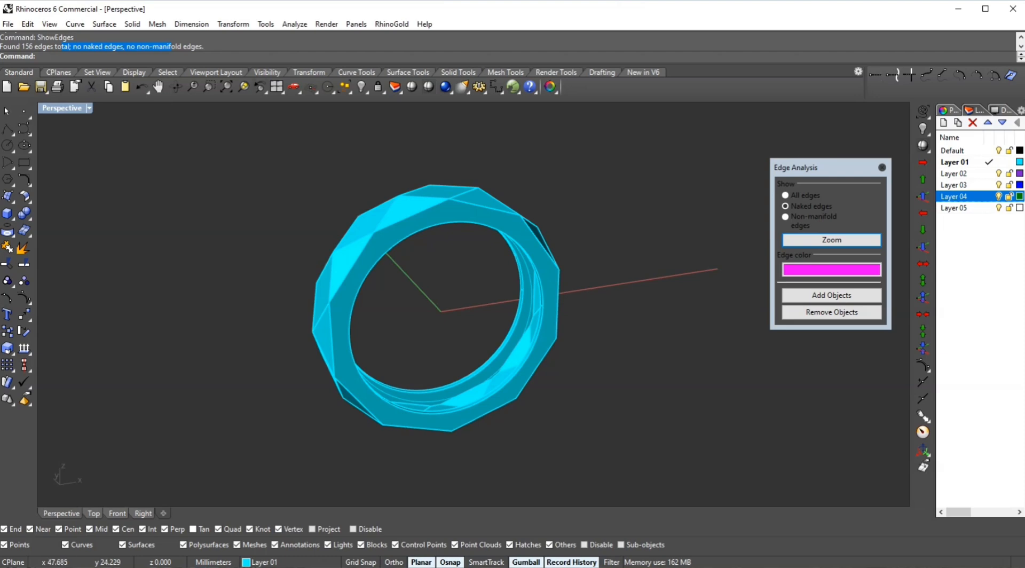
{"action": "left_click", "coordinate": [882, 167]}
- Start FilletEdge on the ring with the FaceEdges option and pick the first outer facets
{"action": "right_click_drag", "start_coordinate": [481, 321], "coordinate": [641, 341]}
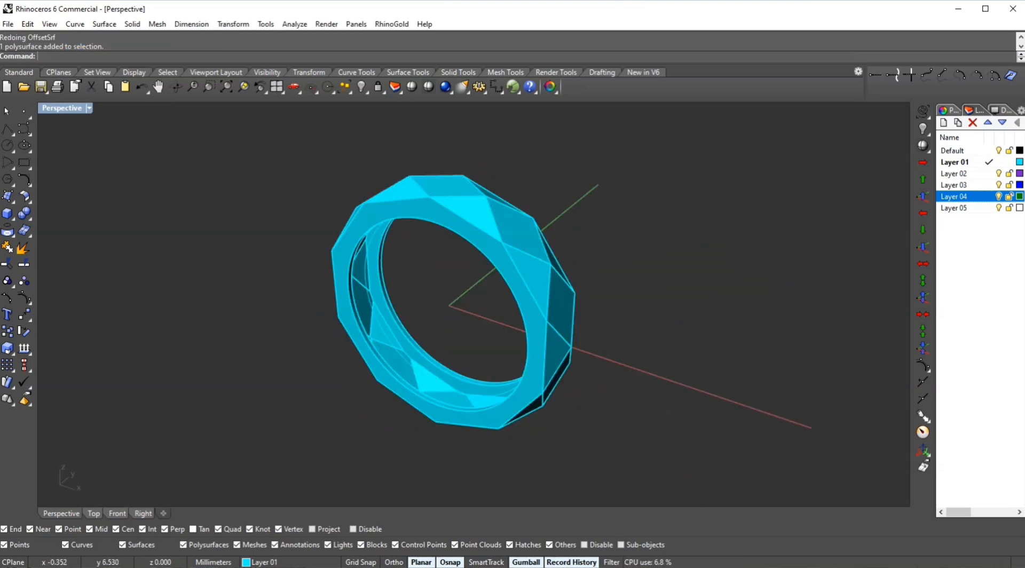
{"action": "right_click_drag", "start_coordinate": [661, 409], "coordinate": [643, 407]}
{"action": "left_click", "coordinate": [539, 241]}
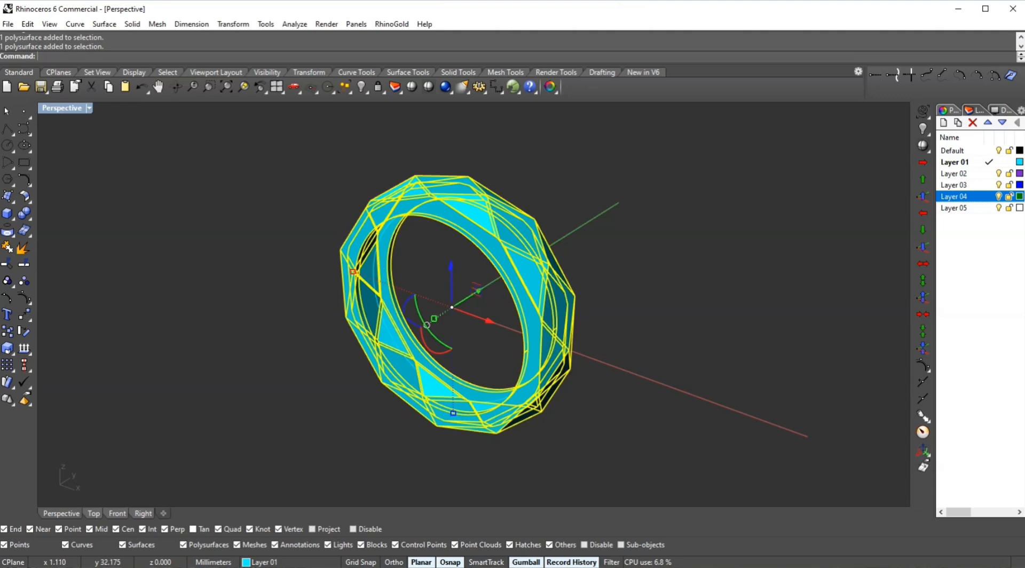
{"action": "left_click", "coordinate": [622, 216]}
{"action": "scroll", "coordinate": [496, 387], "scroll_direction": "up", "scroll_amount": 3}
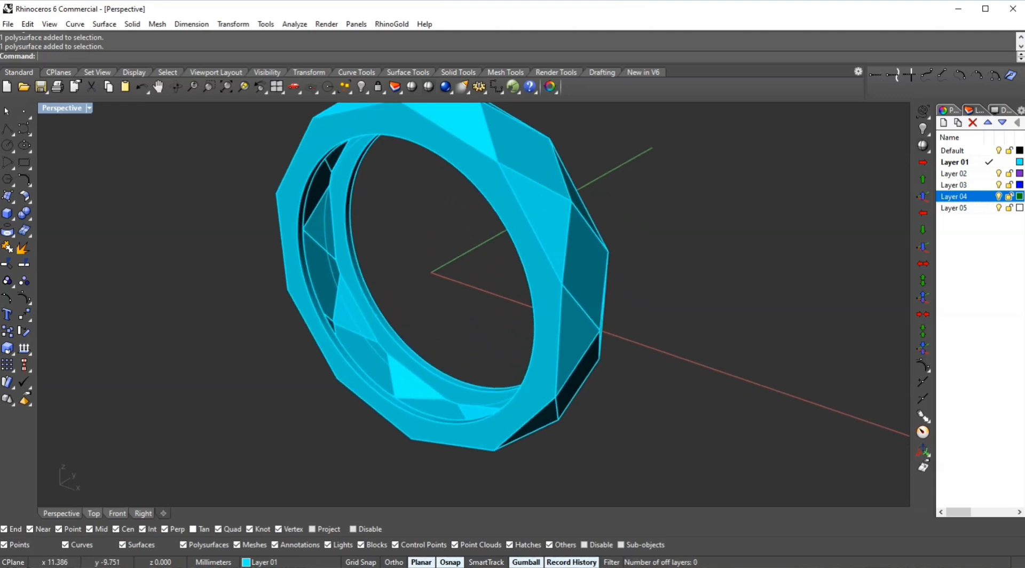
{"action": "right_click_drag", "start_coordinate": [496, 388], "coordinate": [395, 400]}
{"action": "scroll", "coordinate": [561, 392], "scroll_direction": "up", "scroll_amount": 4}
{"action": "scroll", "coordinate": [539, 382], "scroll_direction": "down", "scroll_amount": 5}
{"action": "right_click_drag", "start_coordinate": [526, 187], "coordinate": [529, 221], "text": "shift"}
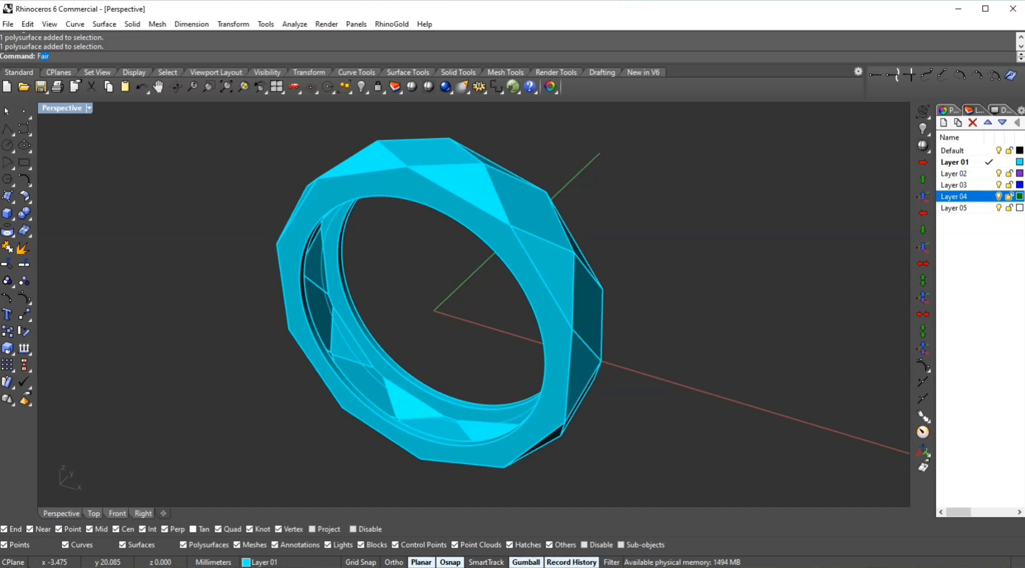
{"action": "type", "text": "illetEdge"}
{"action": "key", "text": "Return"}
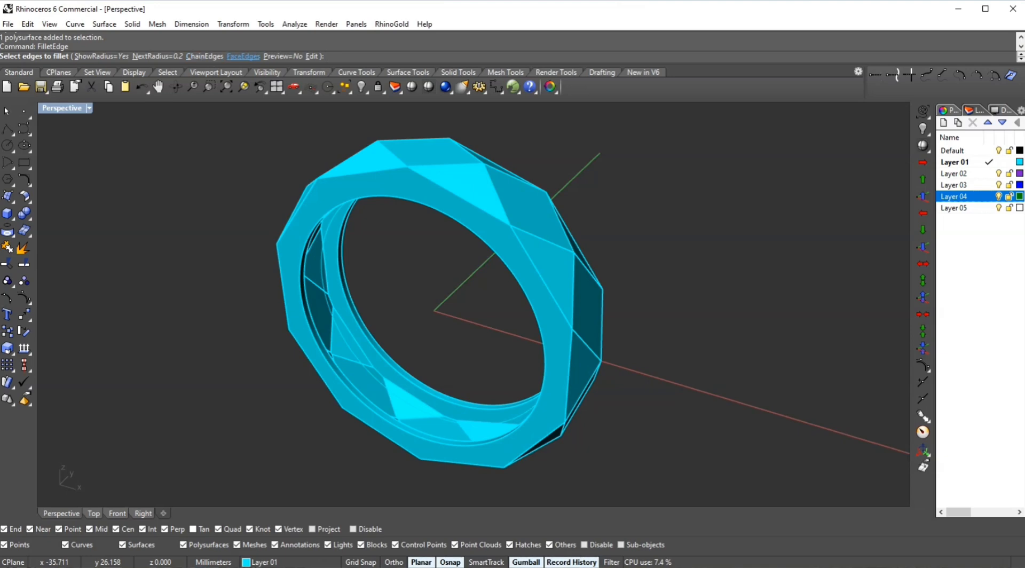
{"action": "left_click", "coordinate": [243, 56]}
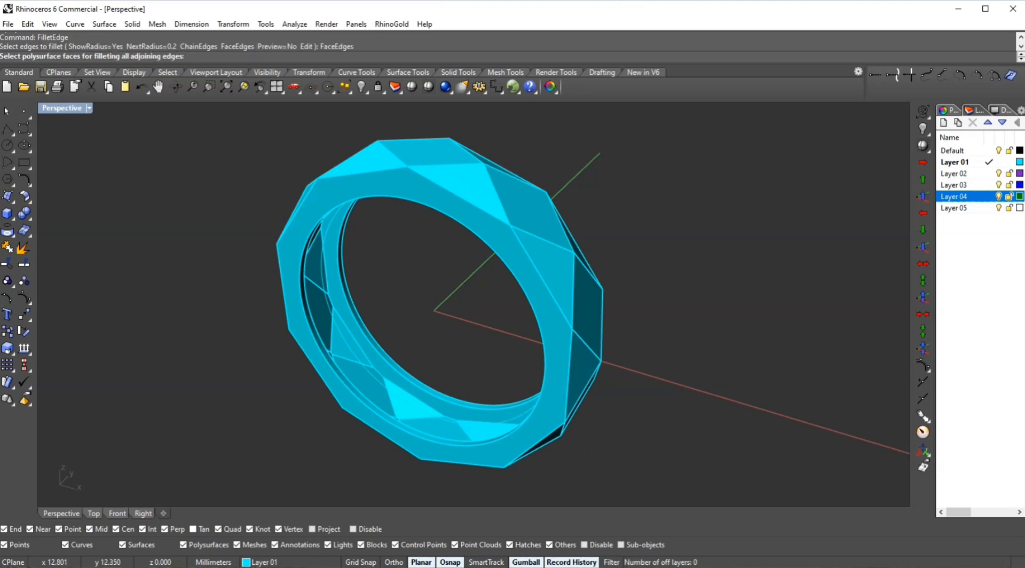
{"action": "right_click_drag", "start_coordinate": [744, 268], "coordinate": [681, 264]}
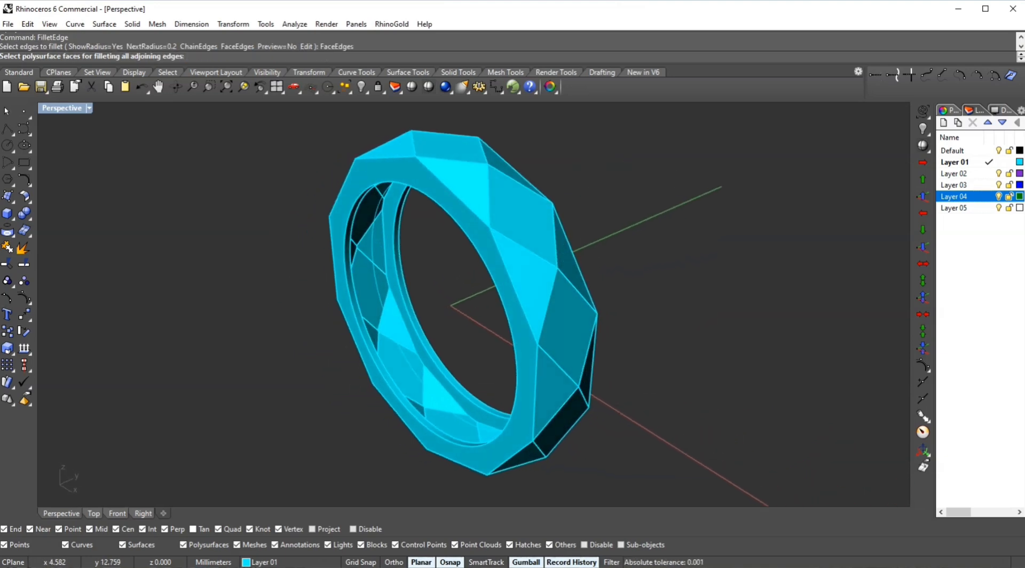
{"action": "right_click_drag", "start_coordinate": [611, 258], "coordinate": [542, 251]}
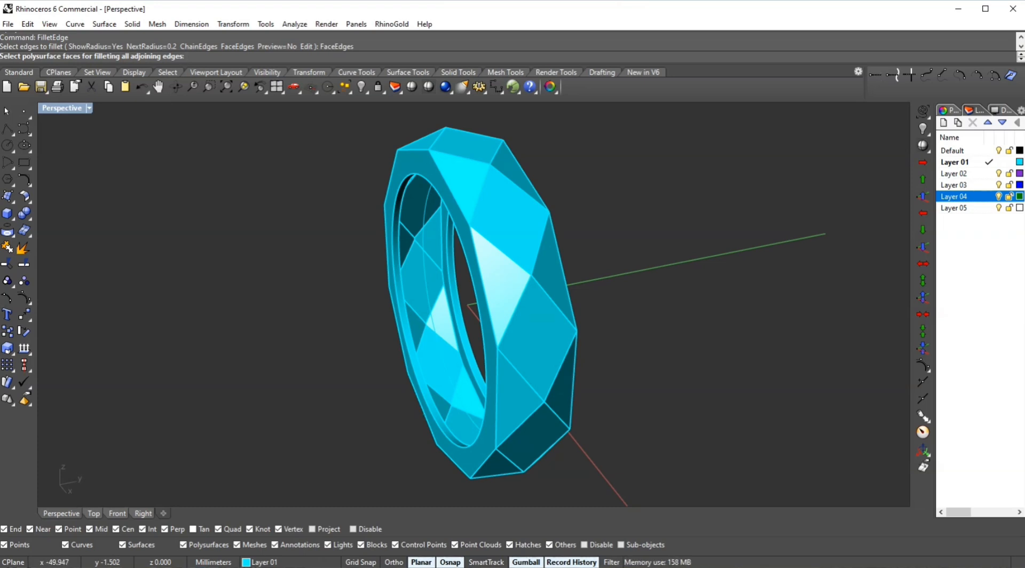
{"action": "left_click", "coordinate": [501, 283]}
{"action": "left_click", "coordinate": [509, 222]}
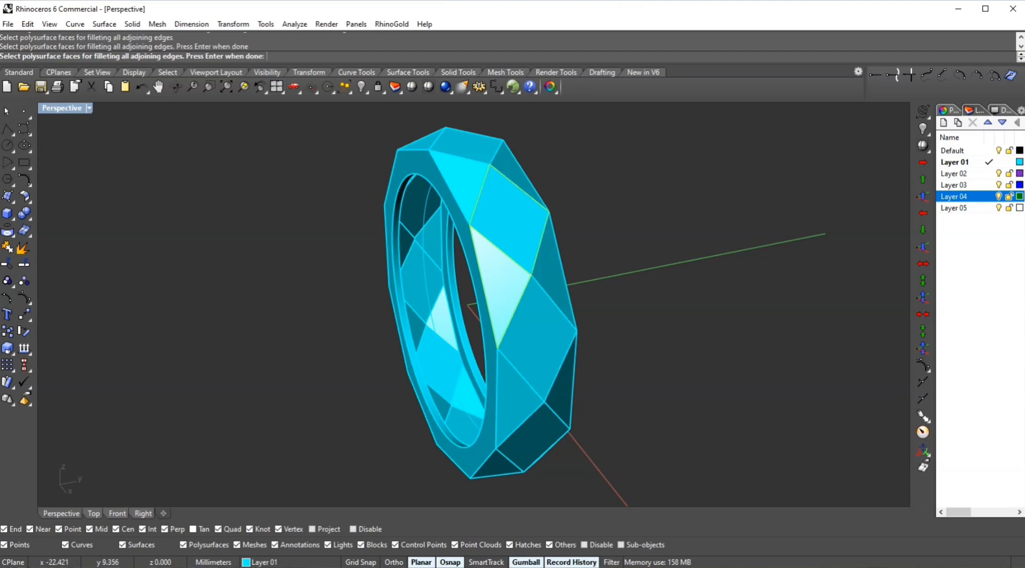
{"action": "left_click", "coordinate": [467, 181]}
{"action": "left_click", "coordinate": [466, 144]}
- Pick the remaining facets all around the ring's circumference for filleting
{"action": "right_click_drag", "start_coordinate": [539, 341], "coordinate": [515, 165]}
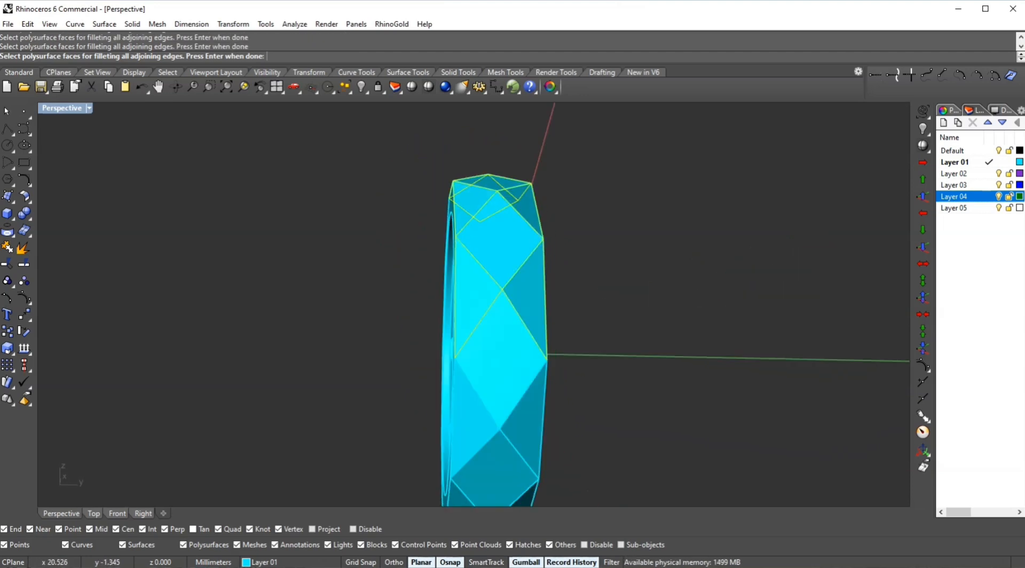
{"action": "scroll", "coordinate": [522, 364], "scroll_direction": "down", "scroll_amount": 4}
{"action": "left_click", "coordinate": [528, 357]}
{"action": "left_click", "coordinate": [491, 359]}
{"action": "left_click", "coordinate": [508, 394]}
{"action": "left_click", "coordinate": [522, 426]}
{"action": "right_click_drag", "start_coordinate": [483, 446], "coordinate": [566, 272]}
{"action": "left_click", "coordinate": [617, 221]}
{"action": "left_click", "coordinate": [603, 362]}
{"action": "right_click_drag", "start_coordinate": [606, 373], "coordinate": [612, 288]}
{"action": "left_click", "coordinate": [576, 360]}
{"action": "left_click", "coordinate": [519, 349]}
{"action": "right_click_drag", "start_coordinate": [520, 331], "coordinate": [534, 427]}
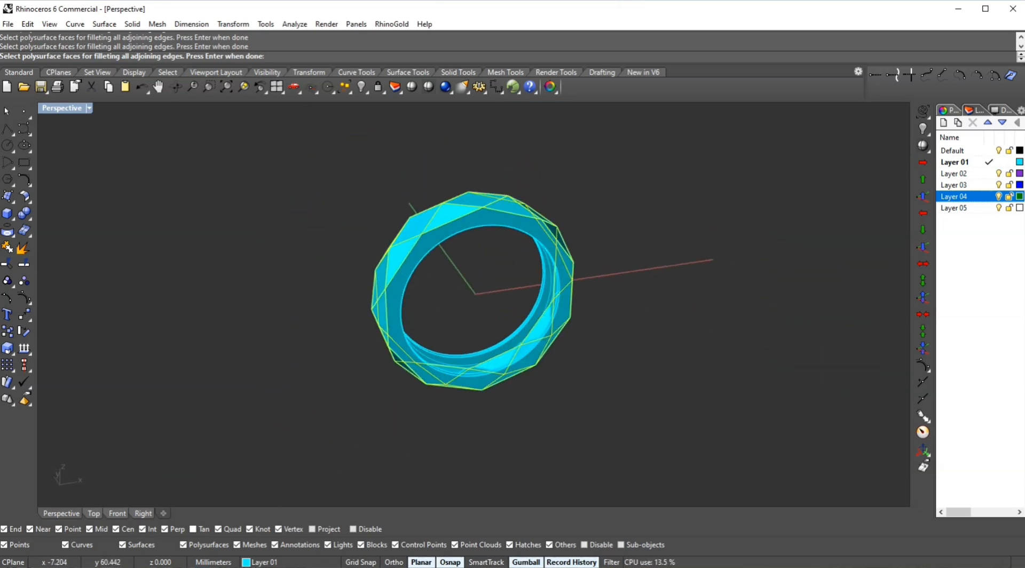
{"action": "key", "text": "Return"}
- Apply 0.2 mm fillets to all the selected facet edges
{"action": "scroll", "coordinate": [502, 197], "scroll_direction": "up", "scroll_amount": 2}
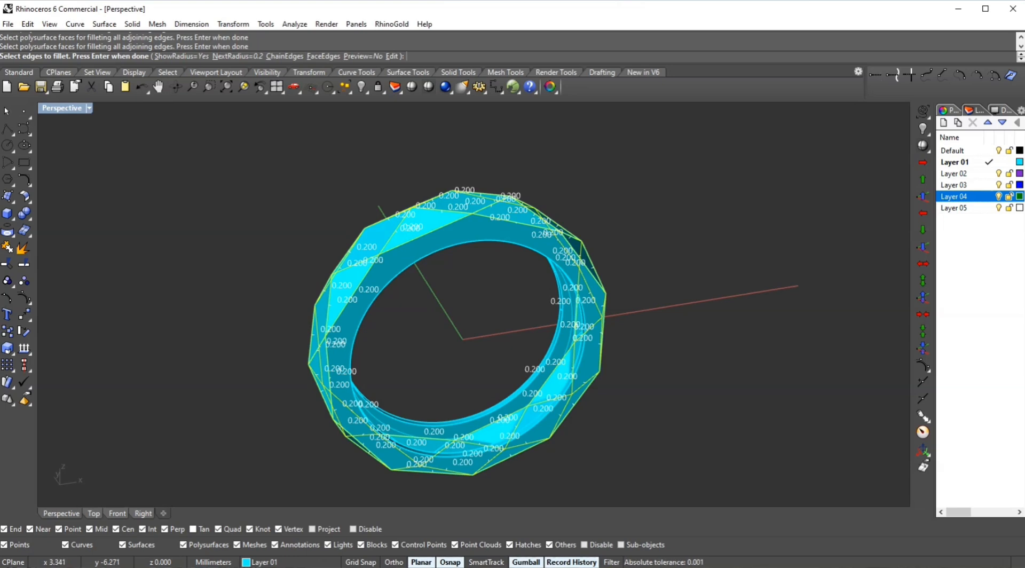
{"action": "left_click", "coordinate": [533, 382]}
{"action": "left_click", "coordinate": [525, 384]}
{"action": "scroll", "coordinate": [535, 429], "scroll_direction": "up", "scroll_amount": 8}
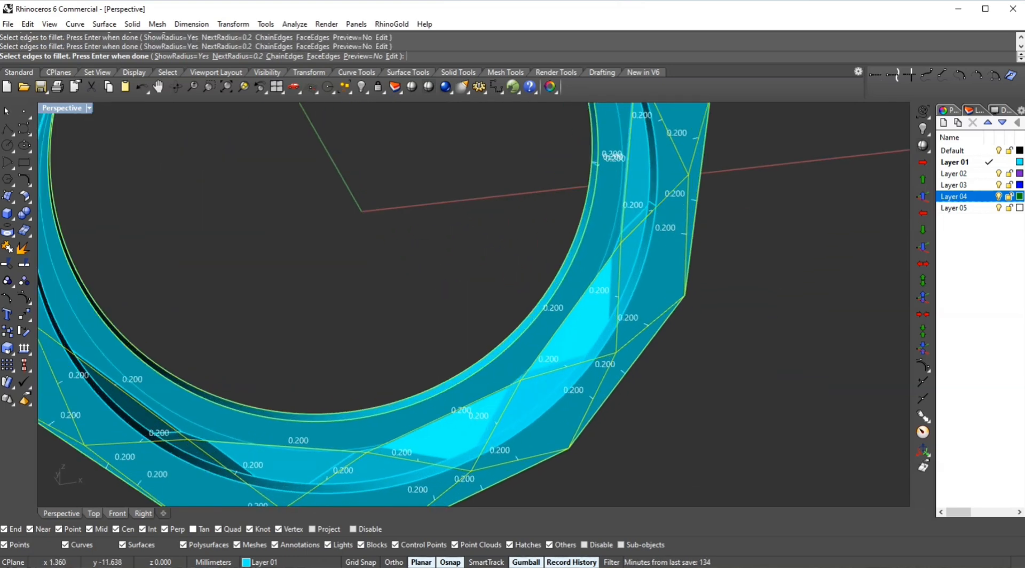
{"action": "scroll", "coordinate": [533, 373], "scroll_direction": "down", "scroll_amount": 8}
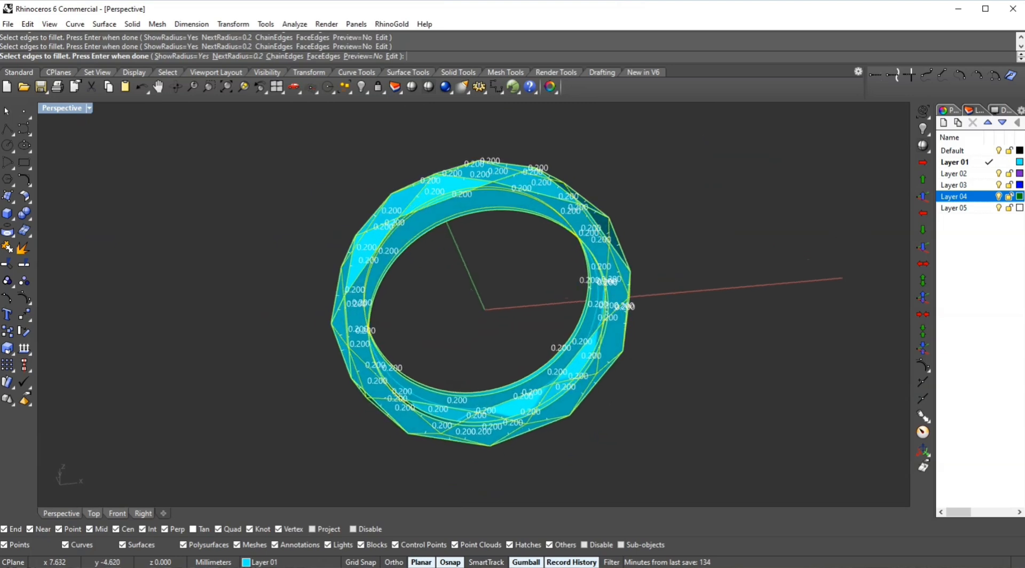
{"action": "key", "text": "Return"}
{"action": "key", "text": "Return"}
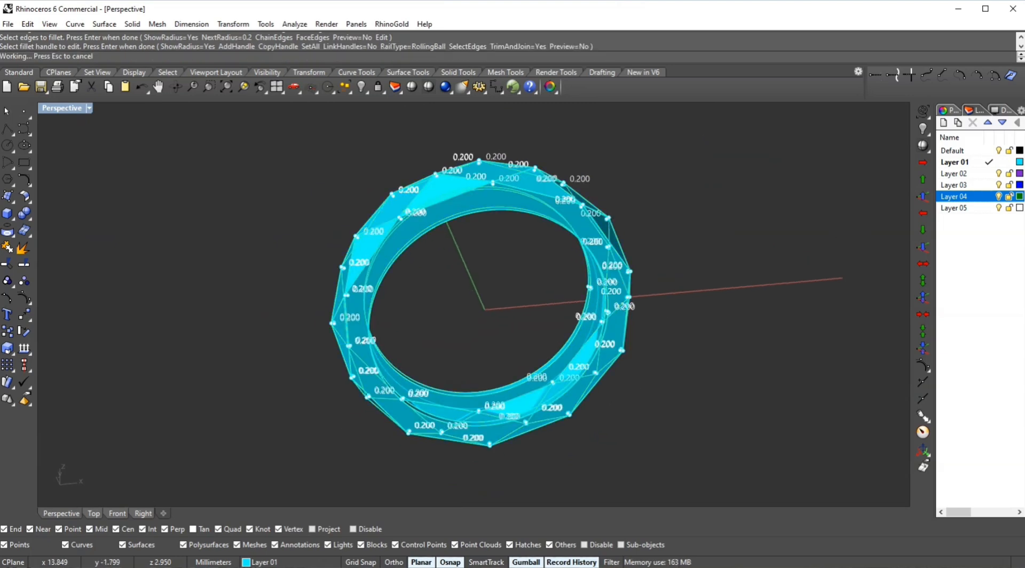
- Preview the ring in Rendered display mode and switch the Perspective view back to Shaded
{"action": "key", "text": "ctrl+alt+r"}
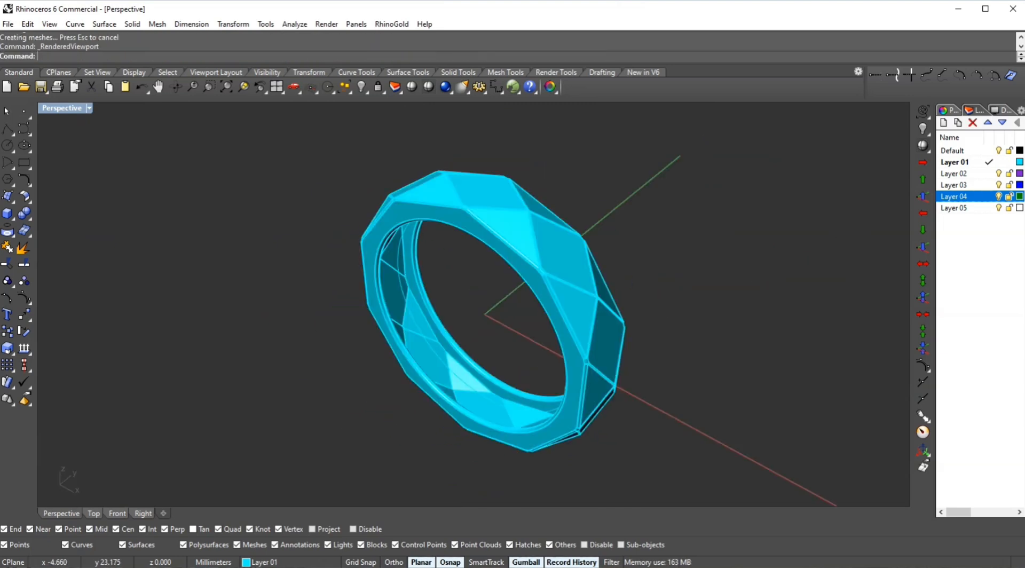
{"action": "right_click_drag", "start_coordinate": [603, 198], "coordinate": [785, 211]}
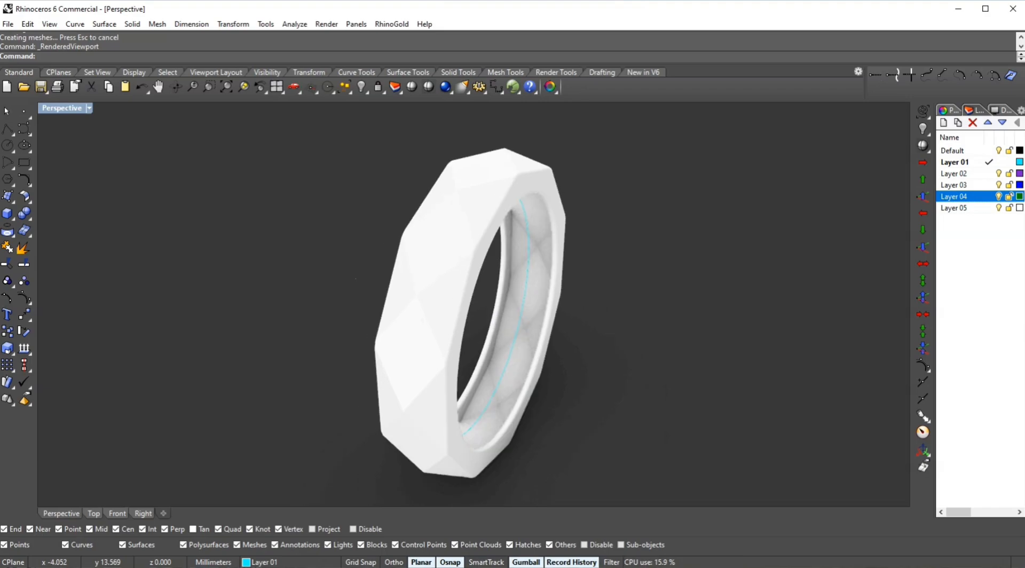
{"action": "left_click", "coordinate": [411, 86]}
{"action": "right_click_drag", "start_coordinate": [576, 213], "coordinate": [337, 219]}
- Open the Shaded display mode properties and rotate the view around the finished ring
{"action": "left_click", "coordinate": [1002, 110]}
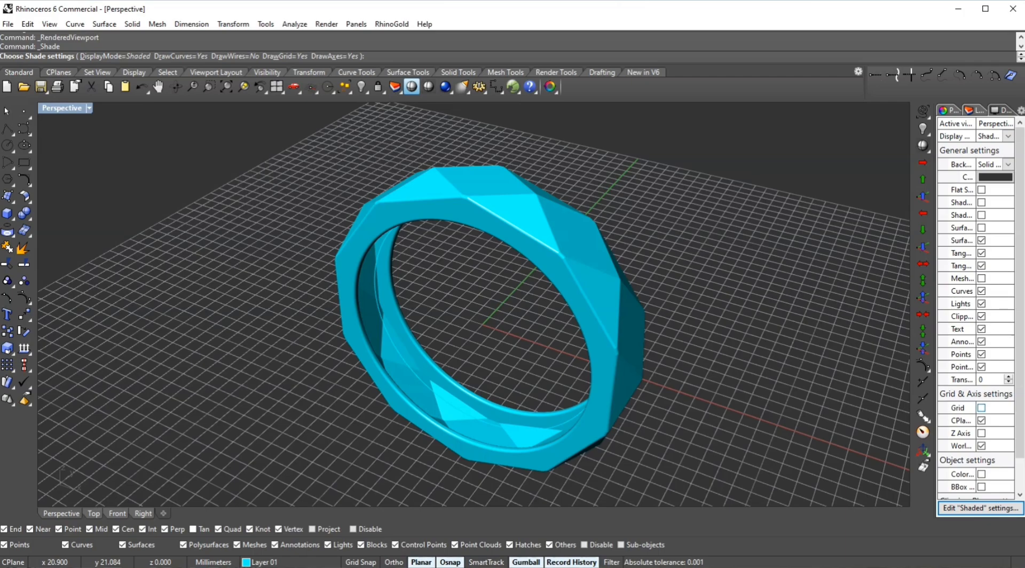
{"action": "scroll", "coordinate": [976, 309], "scroll_direction": "down", "scroll_amount": 2}
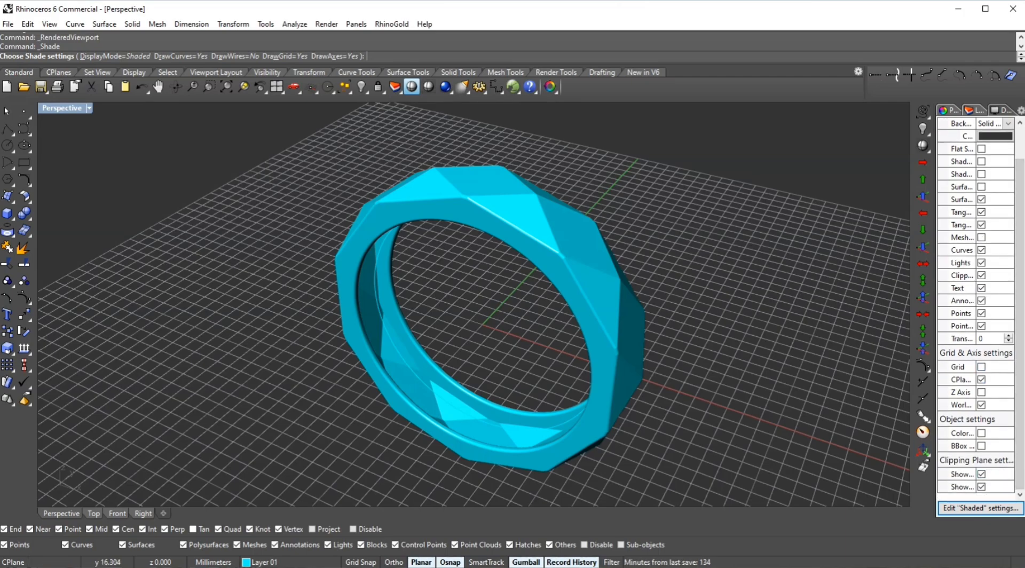
{"action": "right_click_drag", "start_coordinate": [687, 218], "coordinate": [772, 164]}
{"action": "key", "text": "Right"}
{"action": "key", "text": "Right"}
{"action": "key", "text": "Right"}
{"action": "key", "text": "Right"}
{"action": "key", "text": "Right"}
{"action": "key", "text": "Right"}
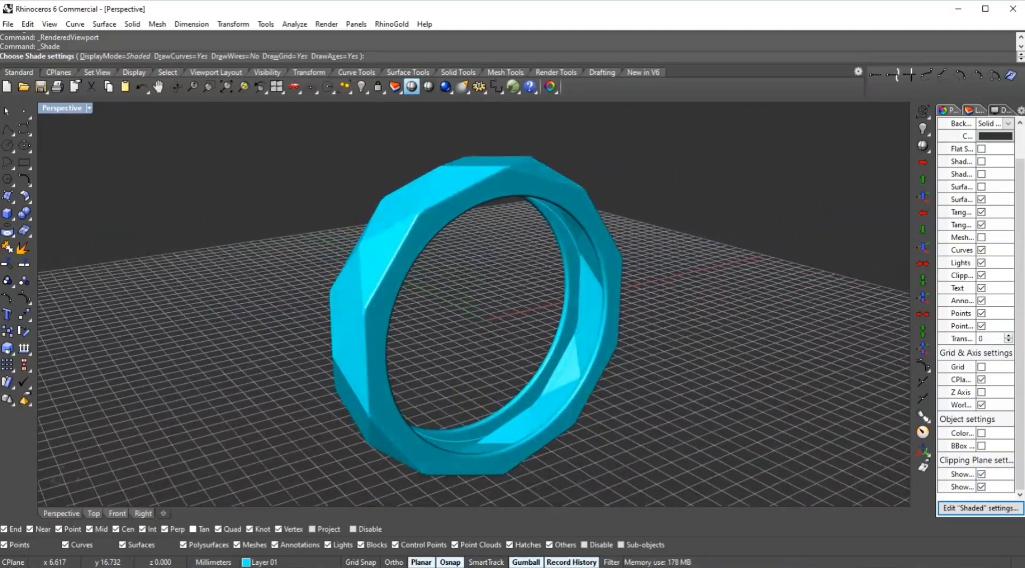